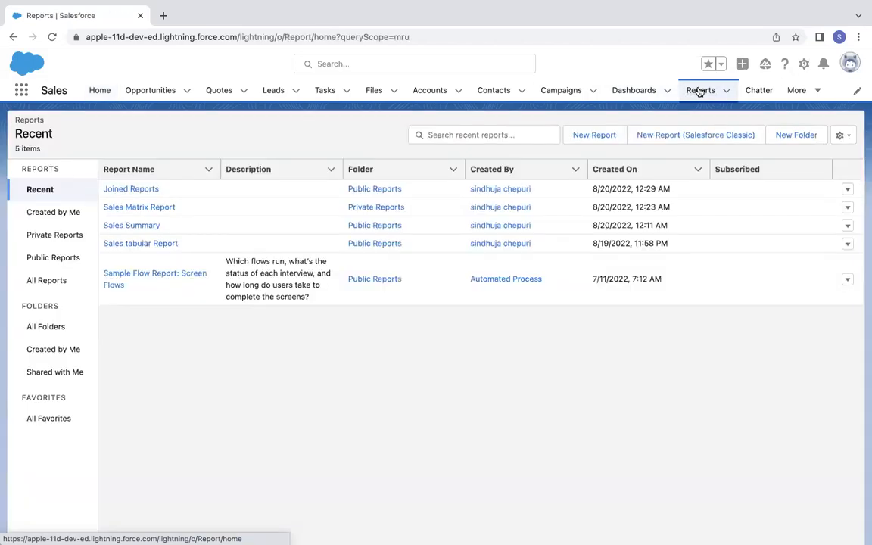
Start a new report using the standard Opportunities report type.
left_click(594, 136)
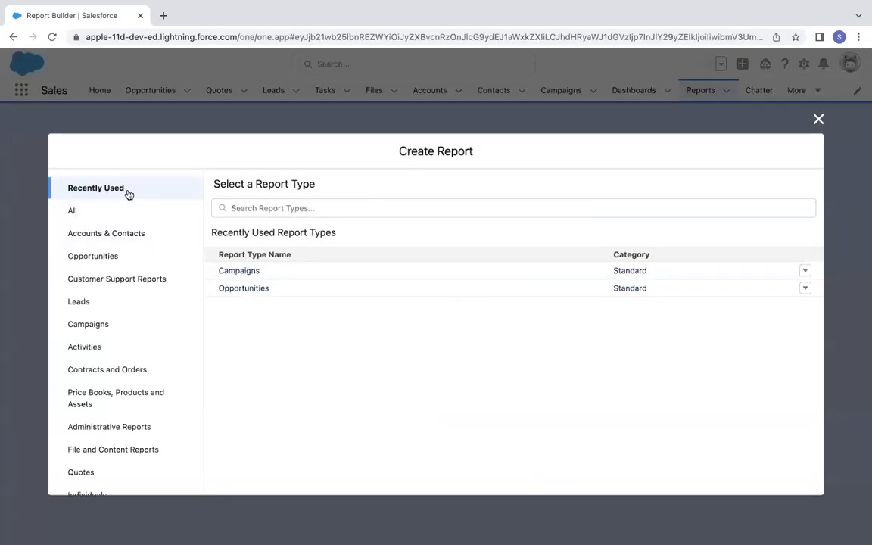
left_click(91, 213)
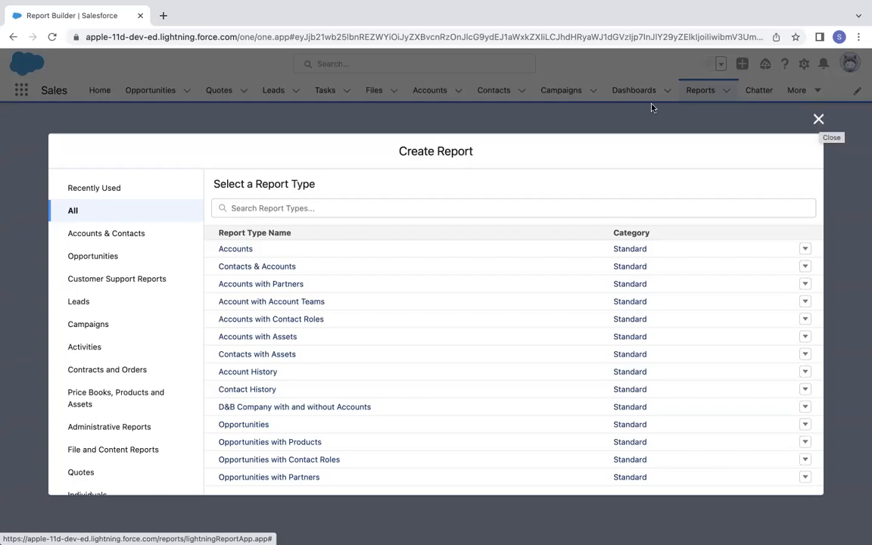
left_click(110, 256)
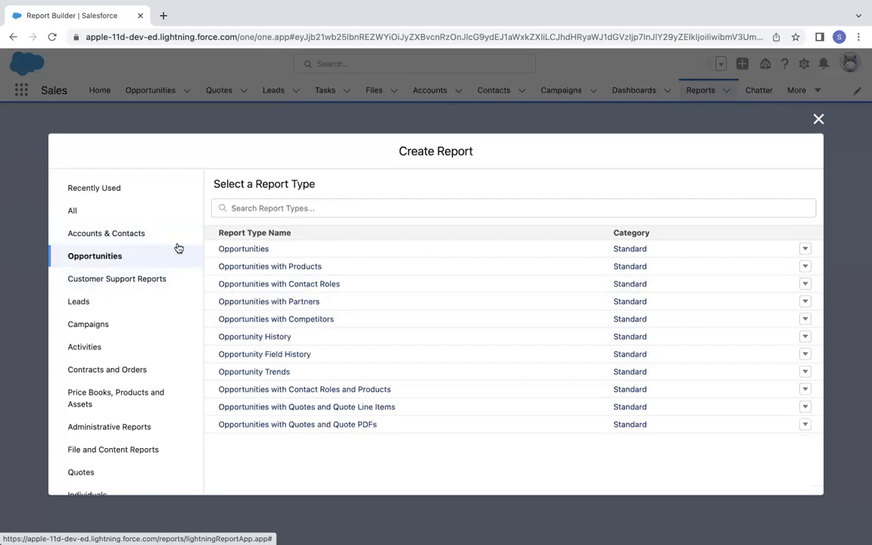
left_click(243, 251)
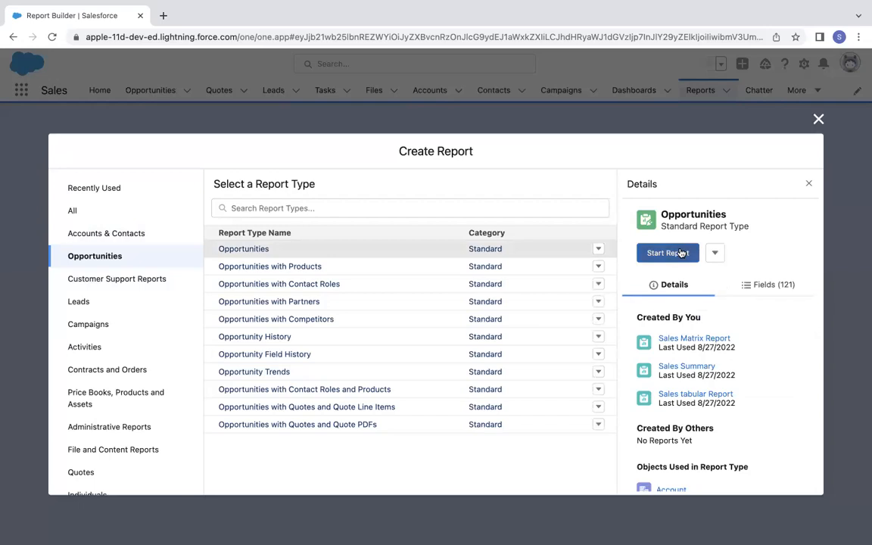
left_click(668, 253)
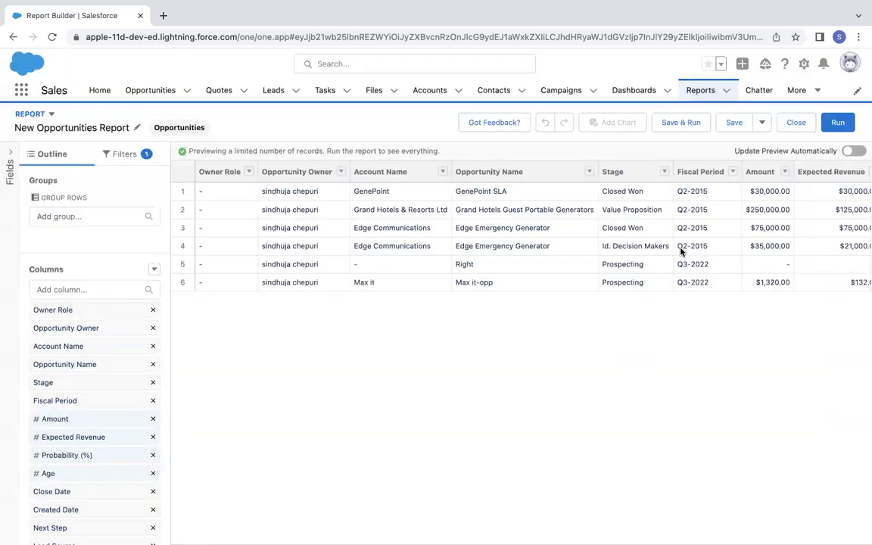
Expand the available fields list and view the report format choices without changing the format.
left_click(10, 154)
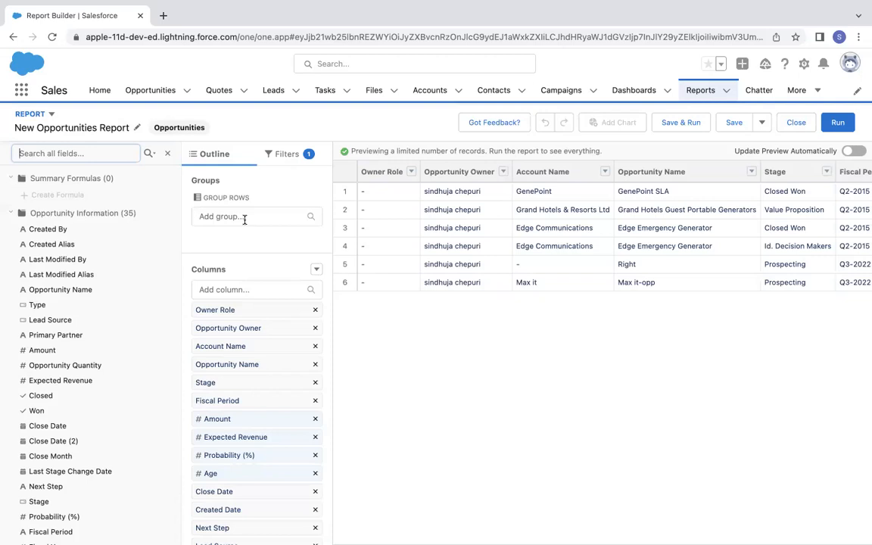
left_click(53, 113)
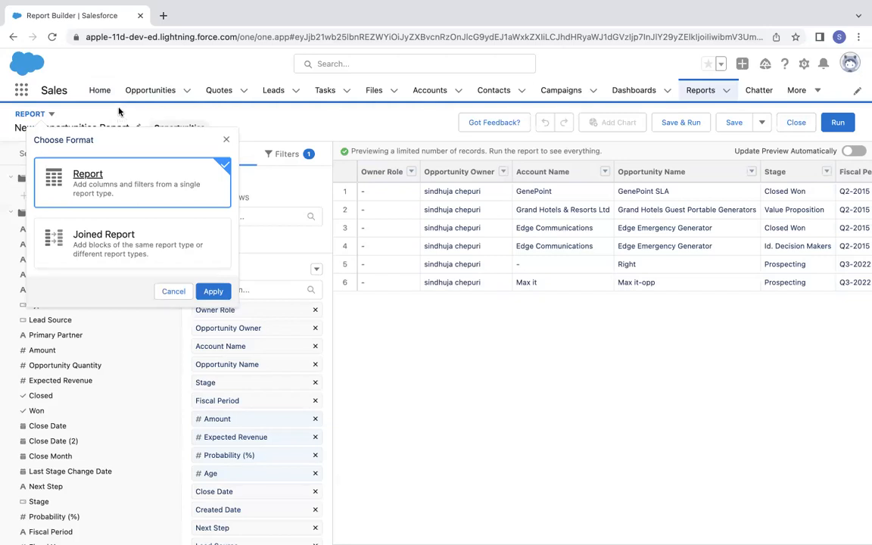
left_click(172, 292)
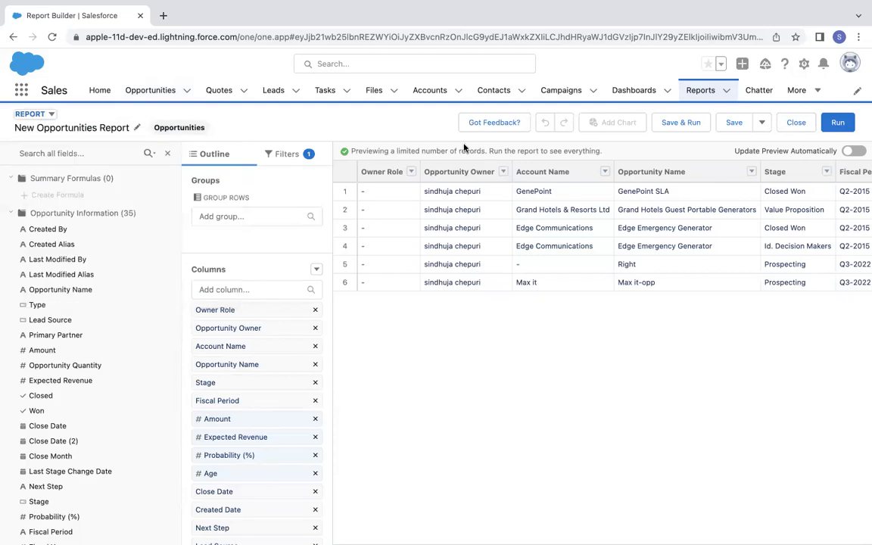
Open Sales tabular Report from the recent reports and look through its rows and columns.
left_click(701, 90)
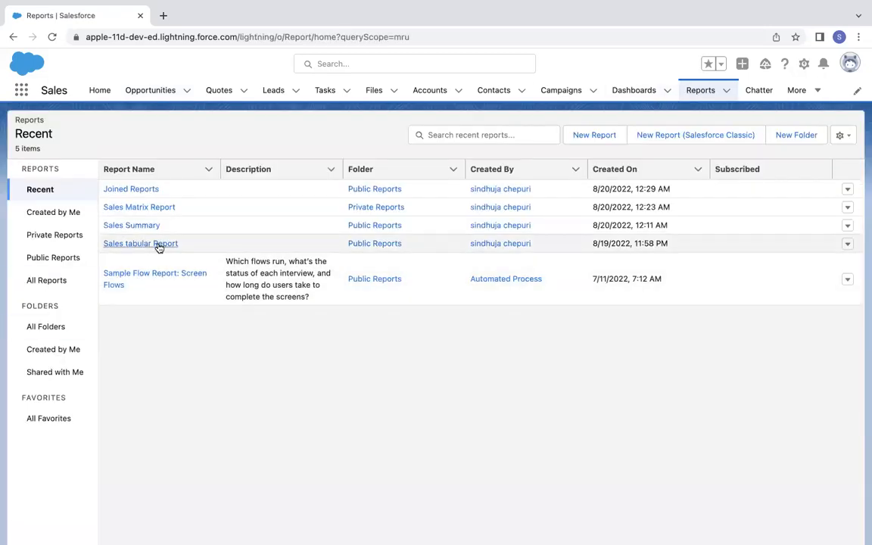
left_click(159, 244)
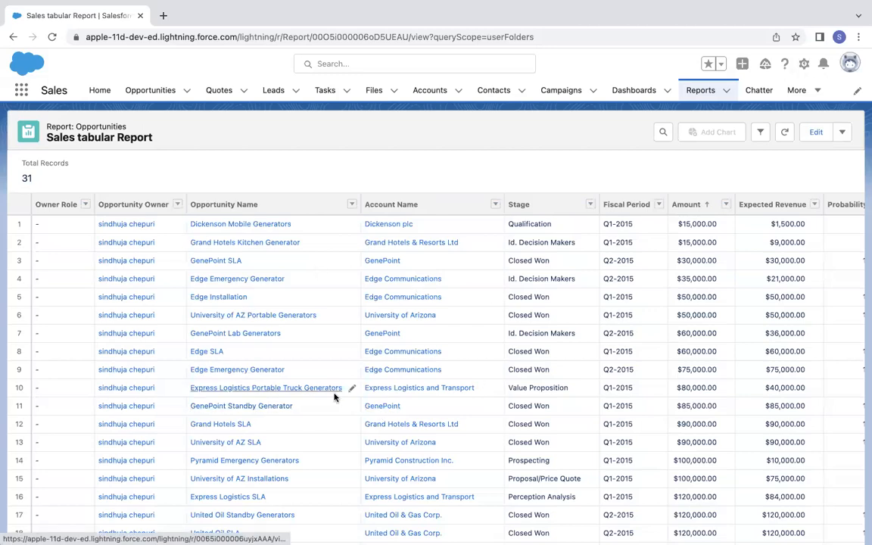
scroll(341, 433, "down", 5)
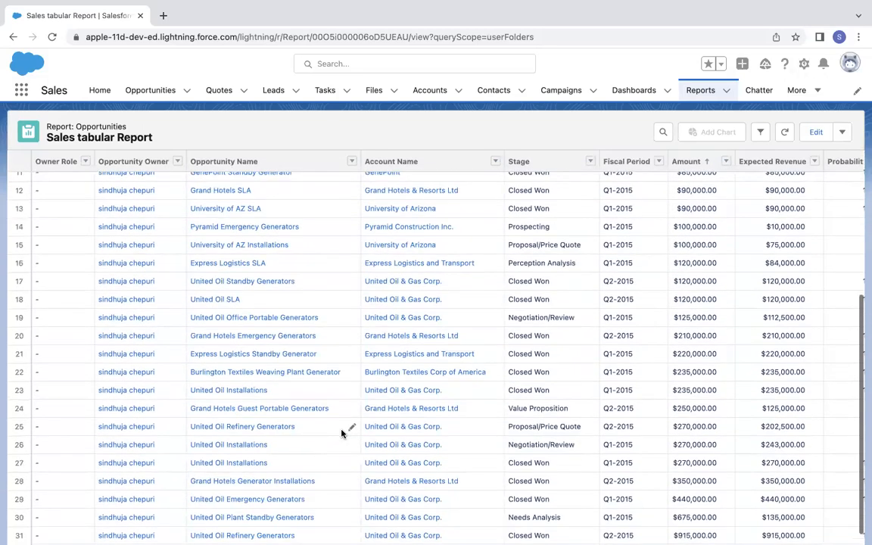
scroll(783, 334, "right", 8)
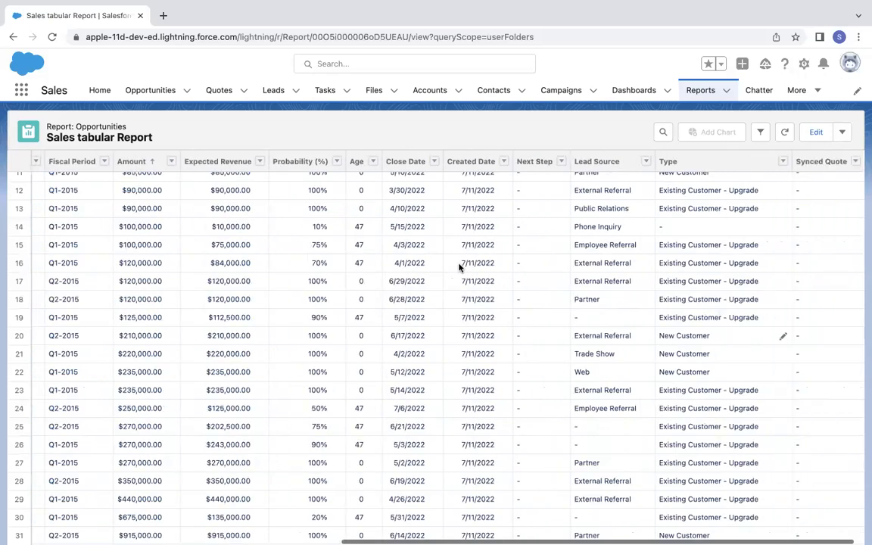
scroll(461, 267, "up", 5)
scroll(203, 292, "left", 8)
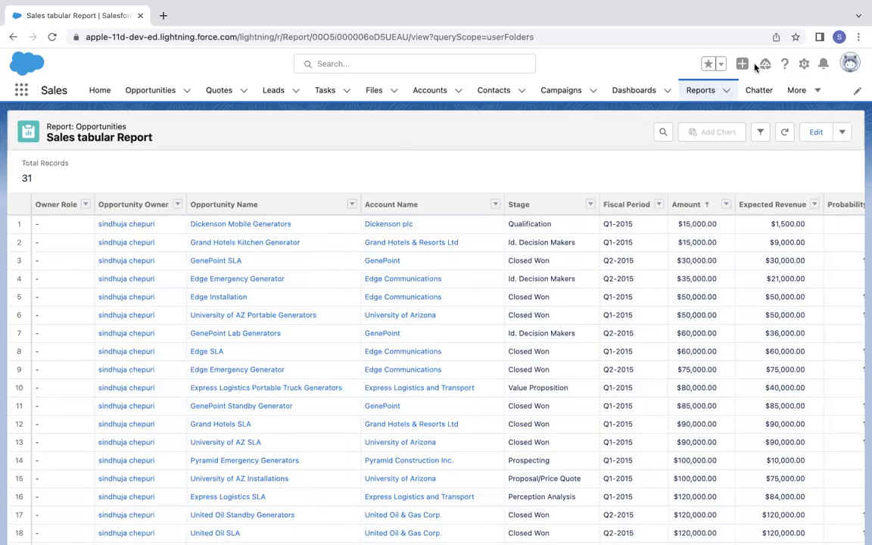
View the Sales Summary report and the Sales Matrix Report from the recent reports list.
left_click(701, 90)
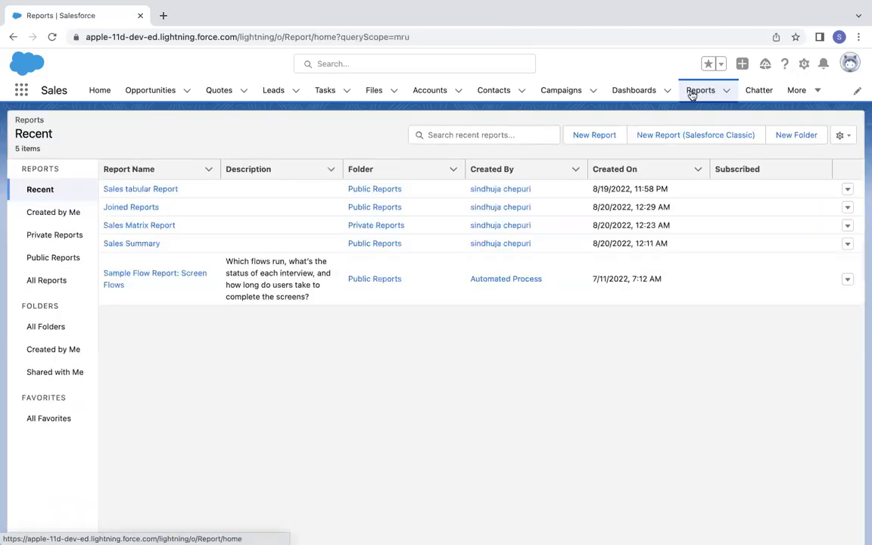
left_click(142, 245)
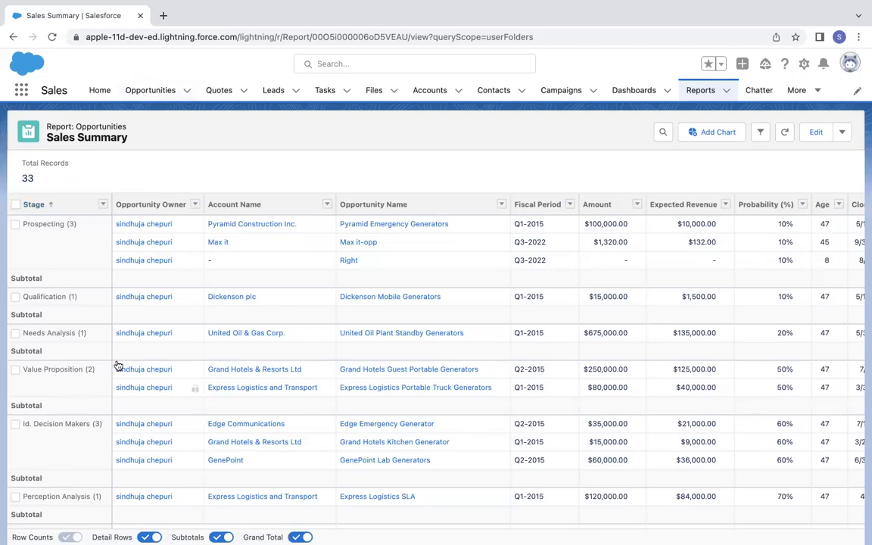
left_click(699, 90)
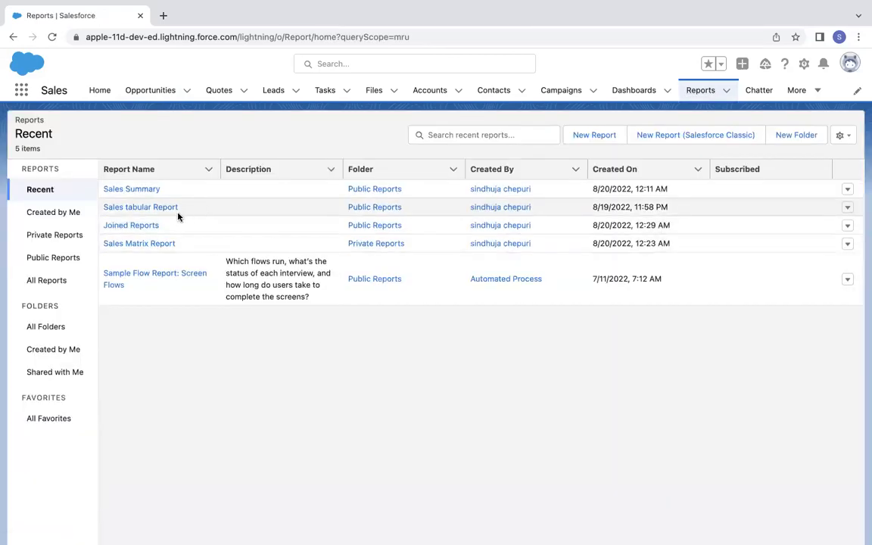
left_click(147, 246)
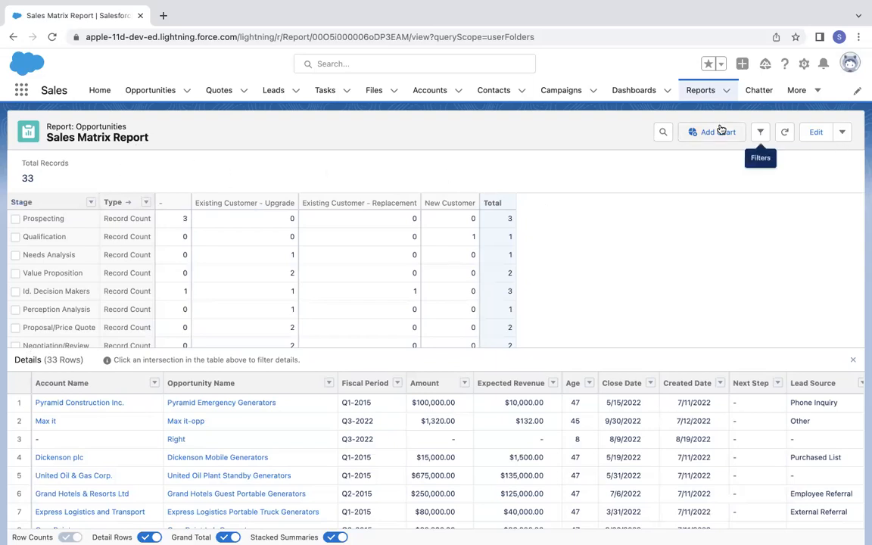
Open the report named Joined Reports and look across all of its blocks, from Campaigns to Quotes.
left_click(699, 92)
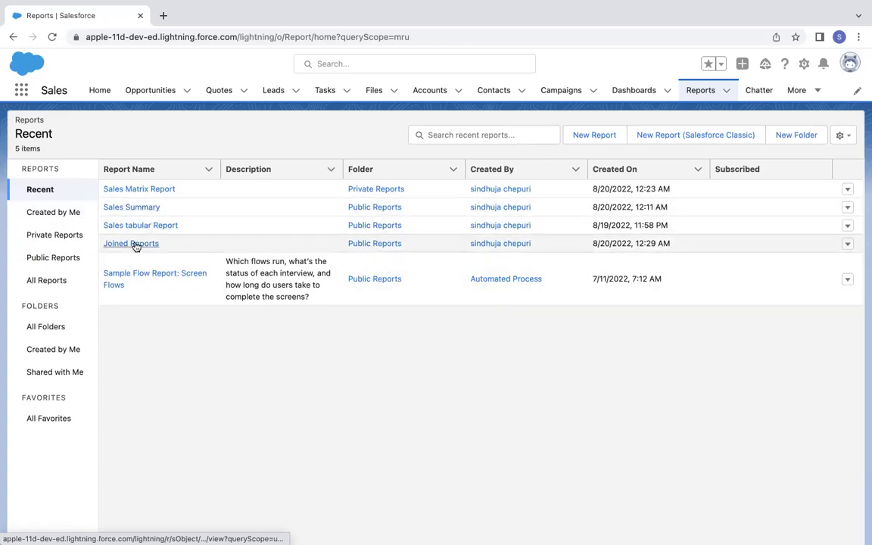
left_click(140, 246)
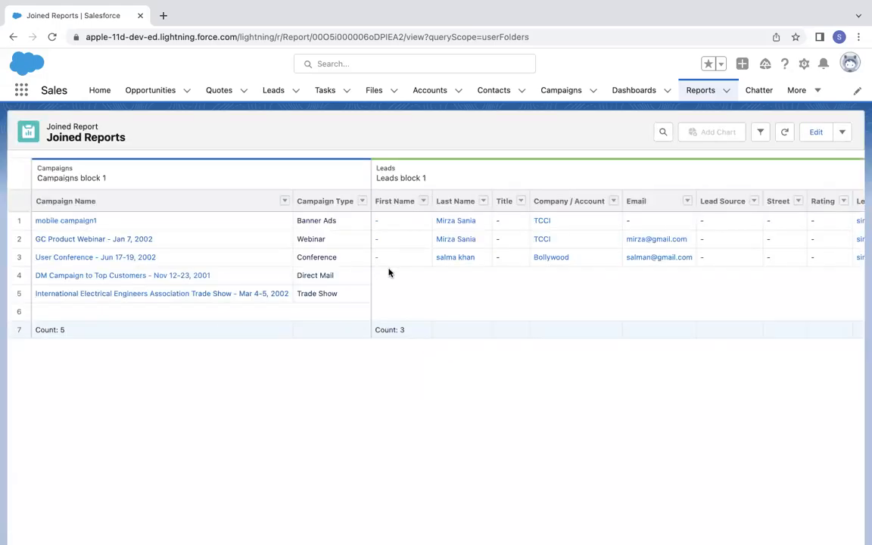
scroll(486, 269, "right", 15)
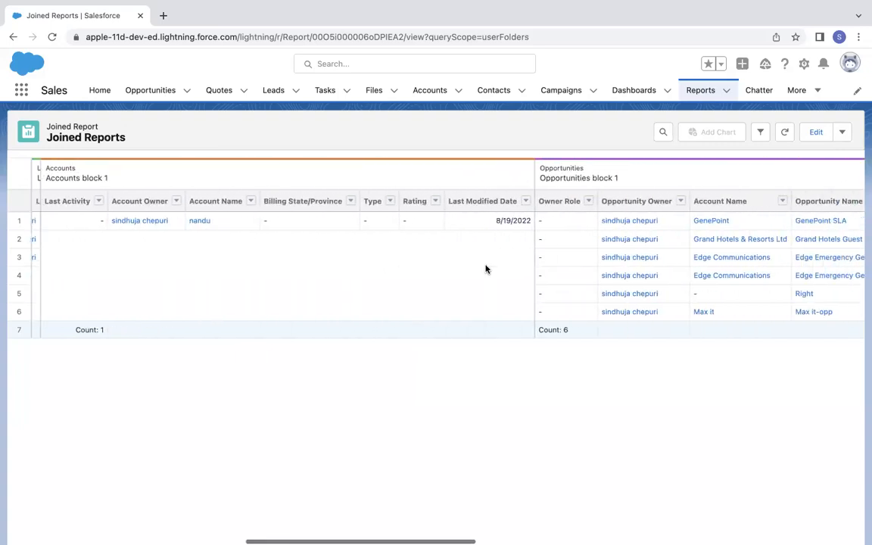
scroll(486, 269, "right", 10)
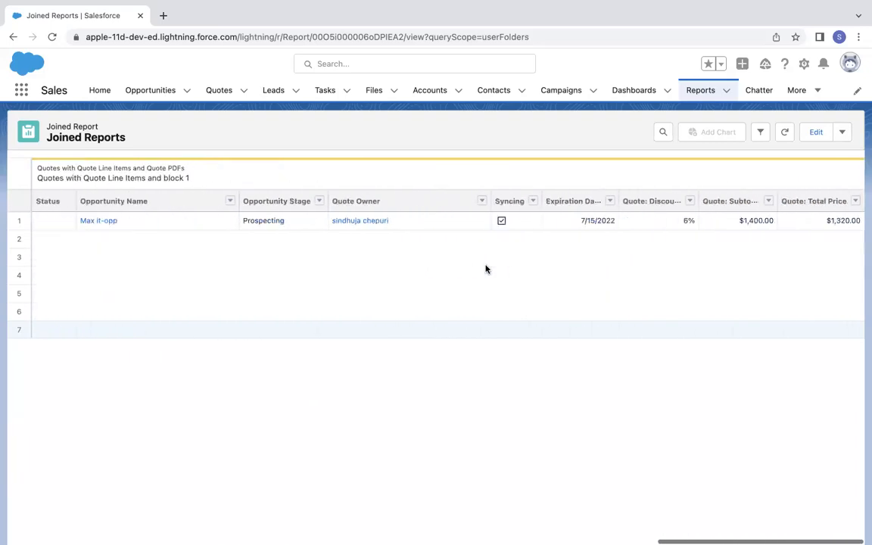
scroll(297, 258, "left", 15)
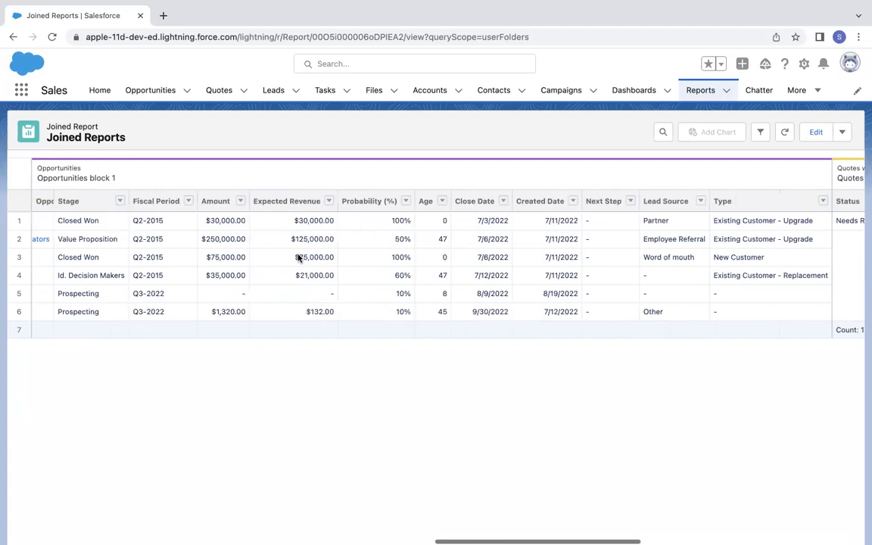
scroll(298, 257, "left", 10)
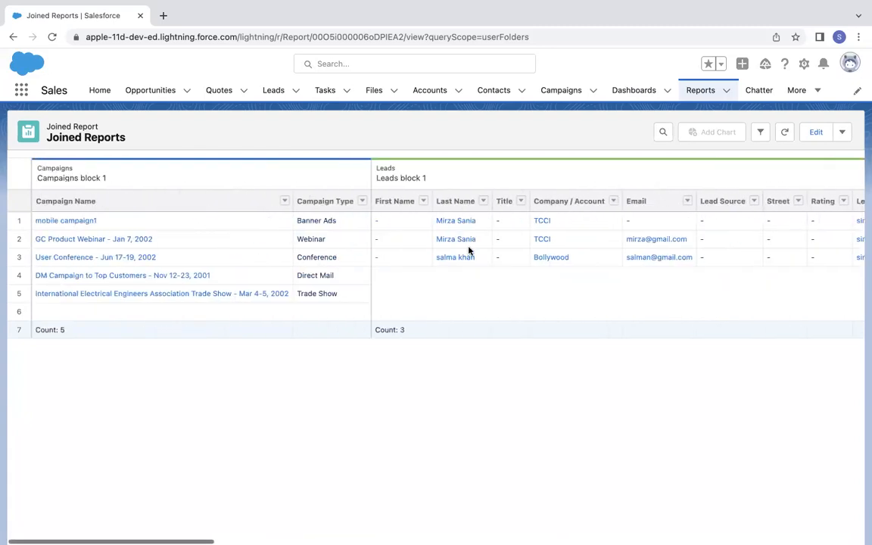
Start a new report from the Reports home using the standard Accounts report type.
left_click(698, 92)
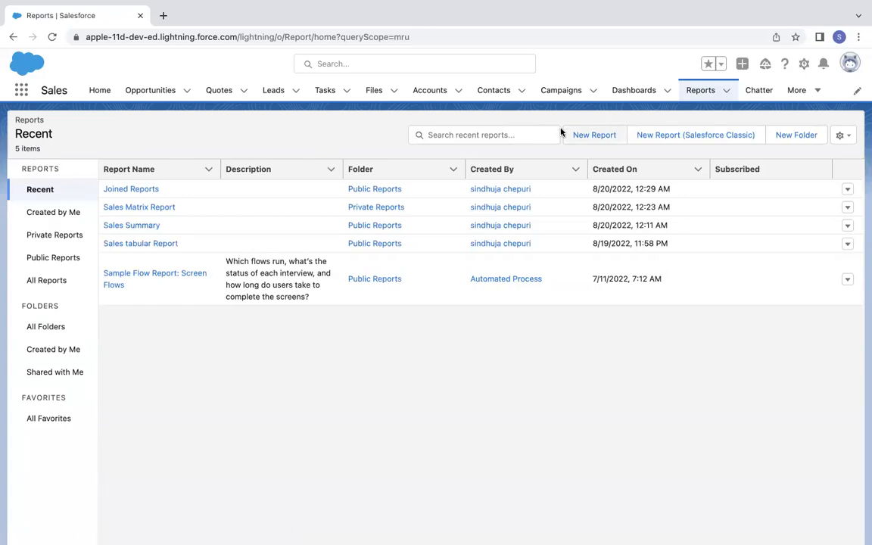
left_click(608, 136)
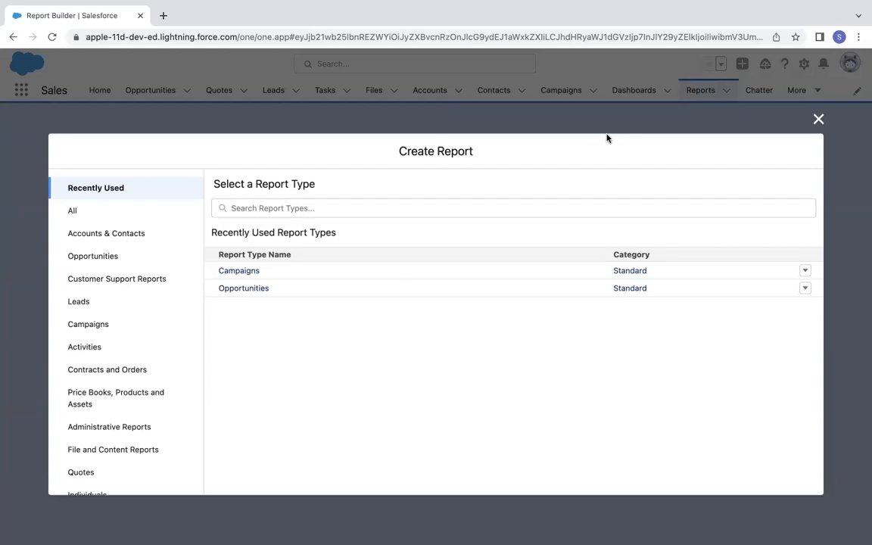
left_click(118, 215)
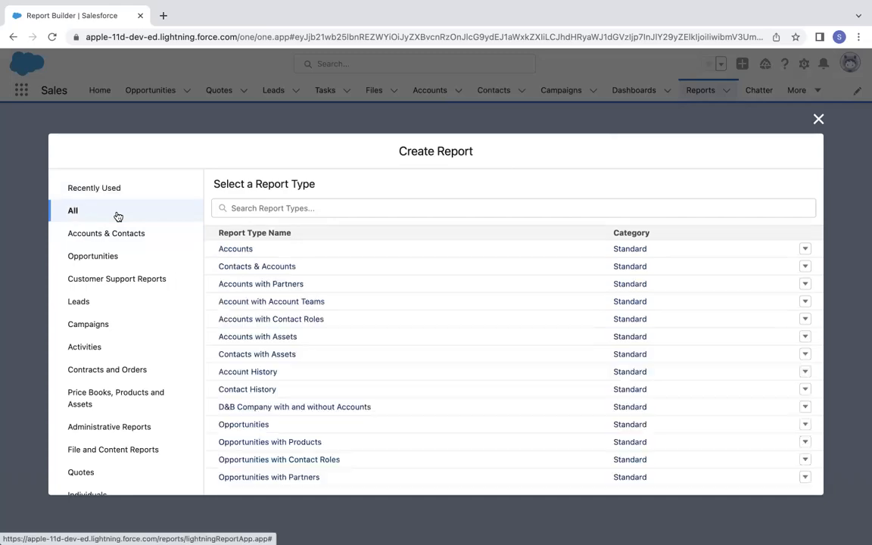
left_click(237, 250)
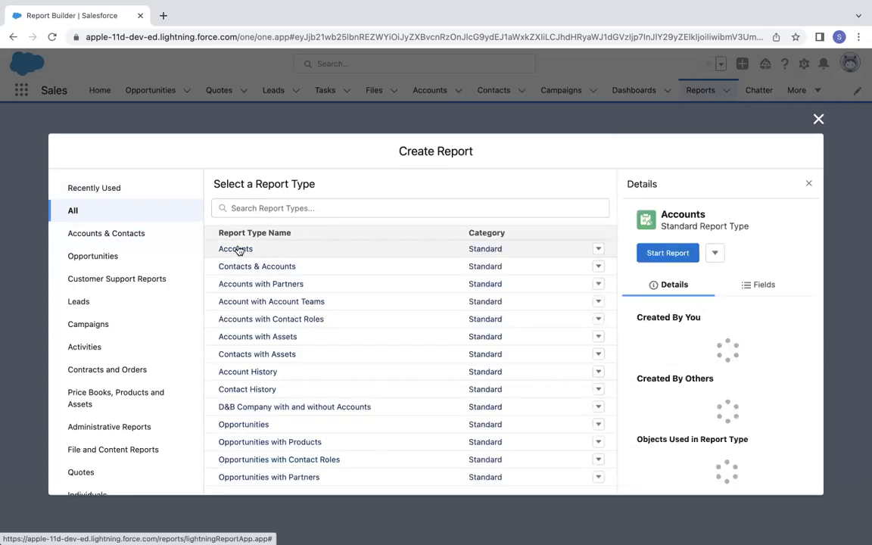
left_click(669, 254)
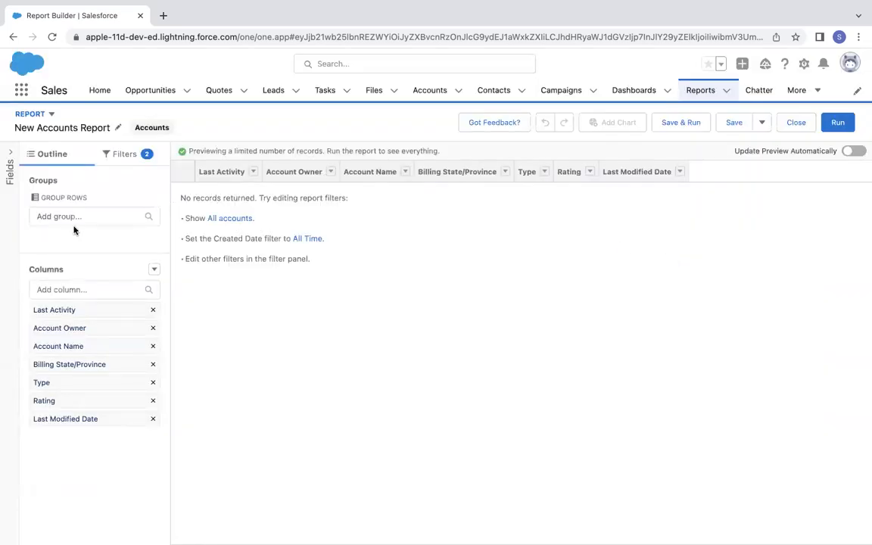
Try to set the Show Me filter of the new Accounts report to All accounts.
left_click(124, 157)
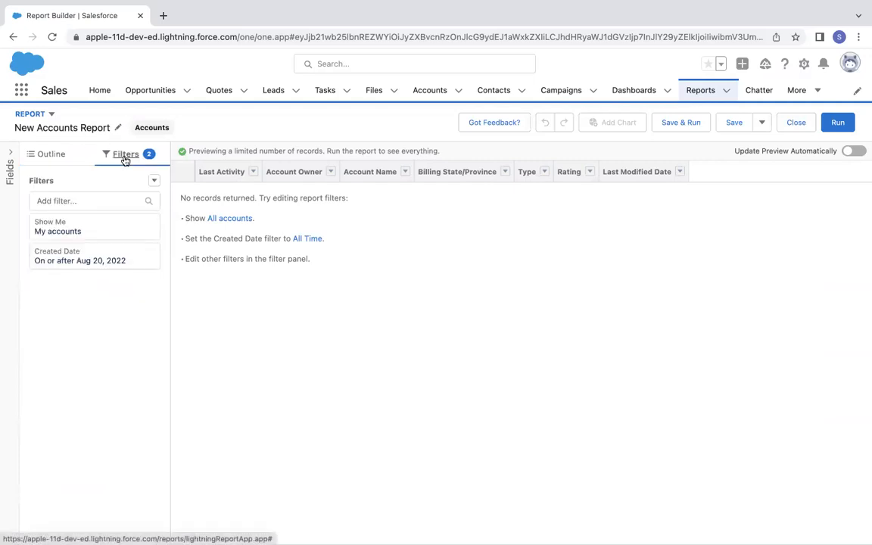
left_click(89, 233)
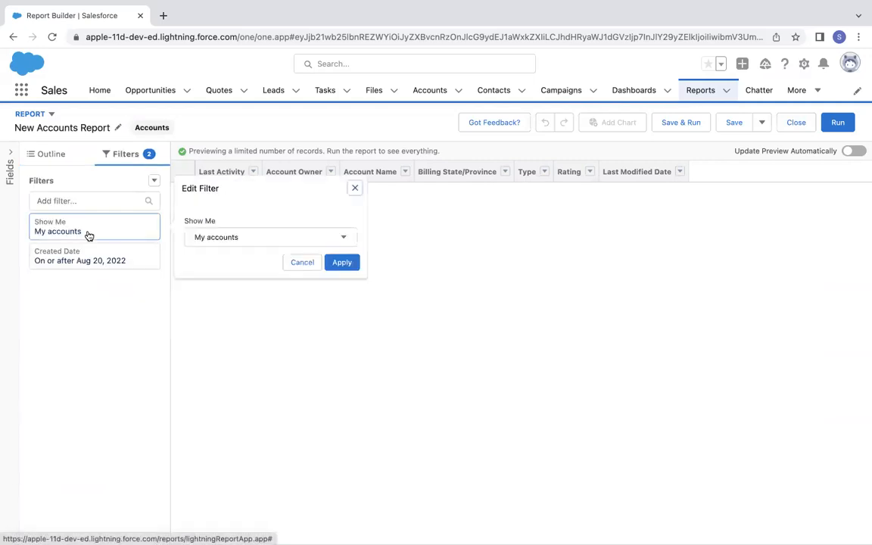
left_click(266, 240)
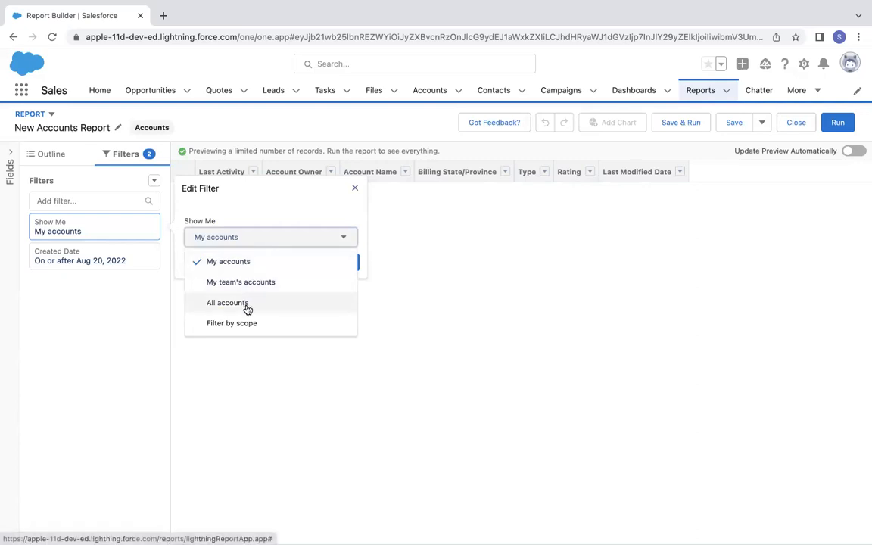
left_click(248, 305)
Try to set the Created Date filter's range to All Time, and return to the report outline.
left_click(113, 254)
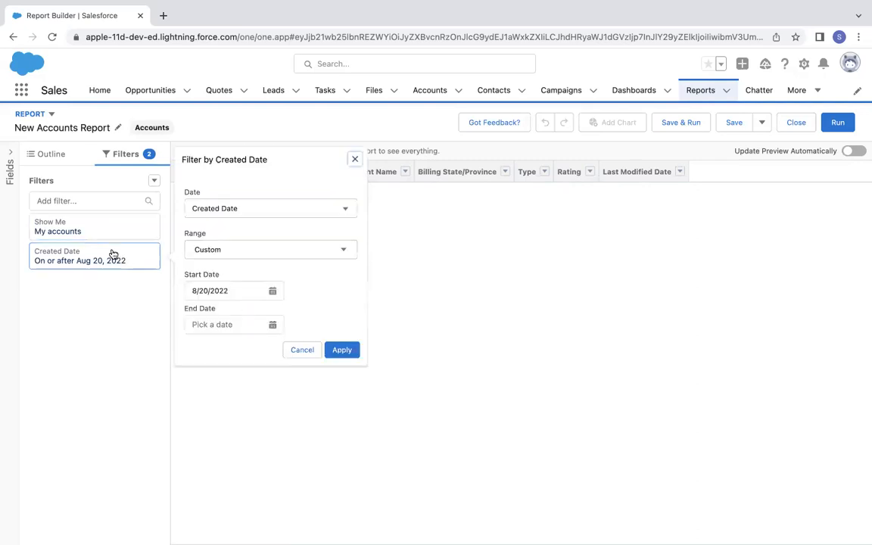
left_click(231, 252)
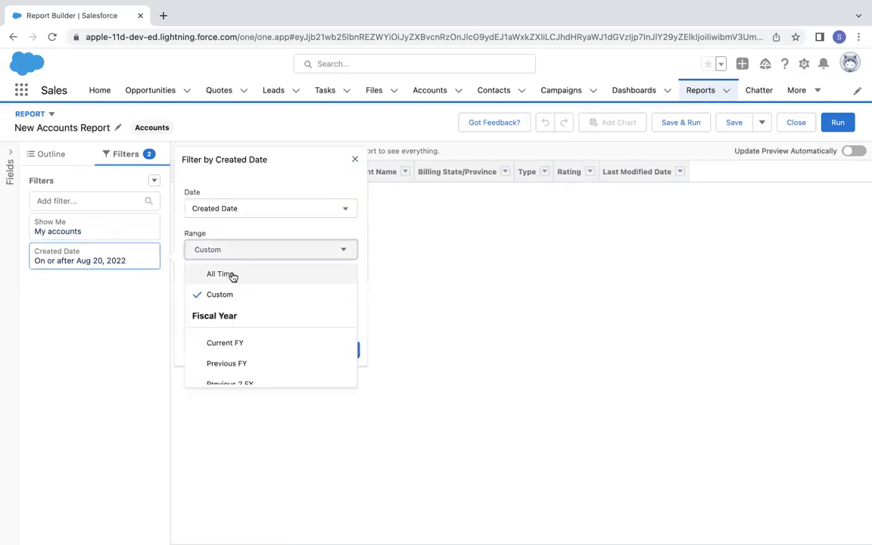
left_click(235, 276)
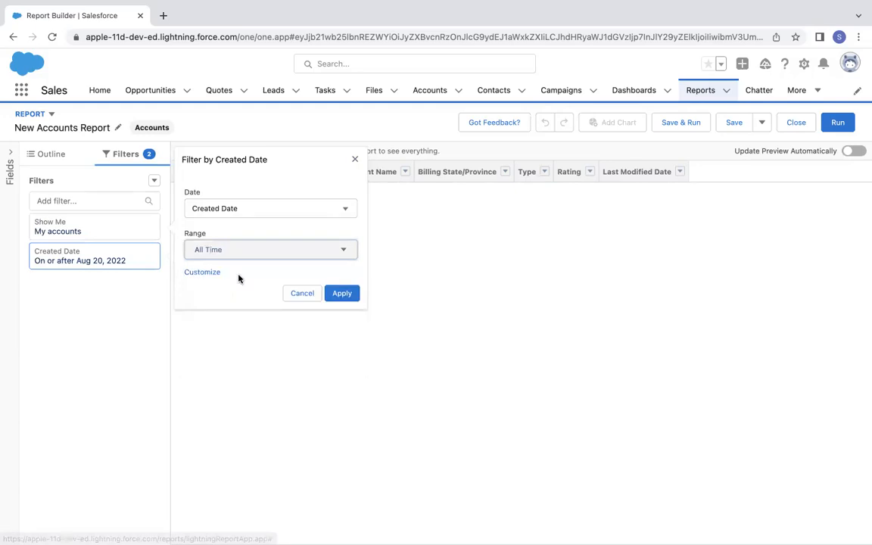
left_click(61, 156)
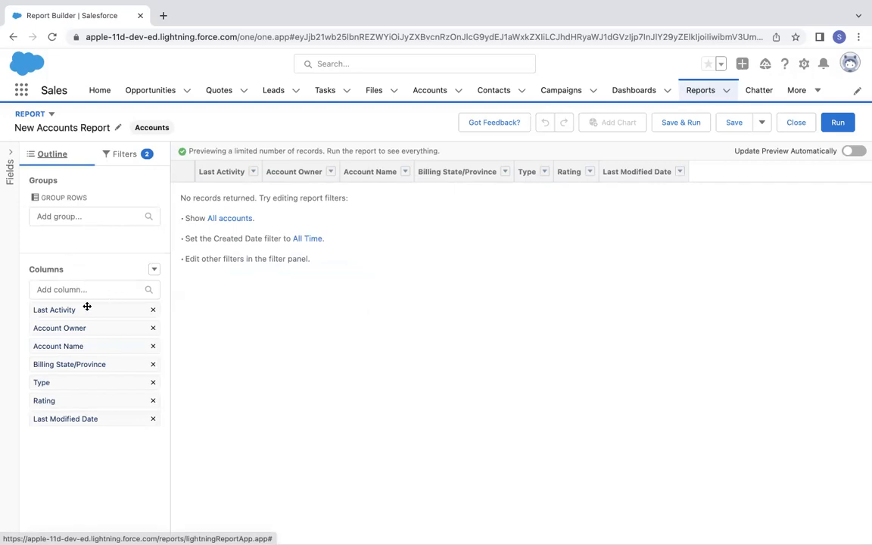
Add the Annual Revenue, Account Source and NAICS Description columns to the new Accounts report.
left_click(126, 290)
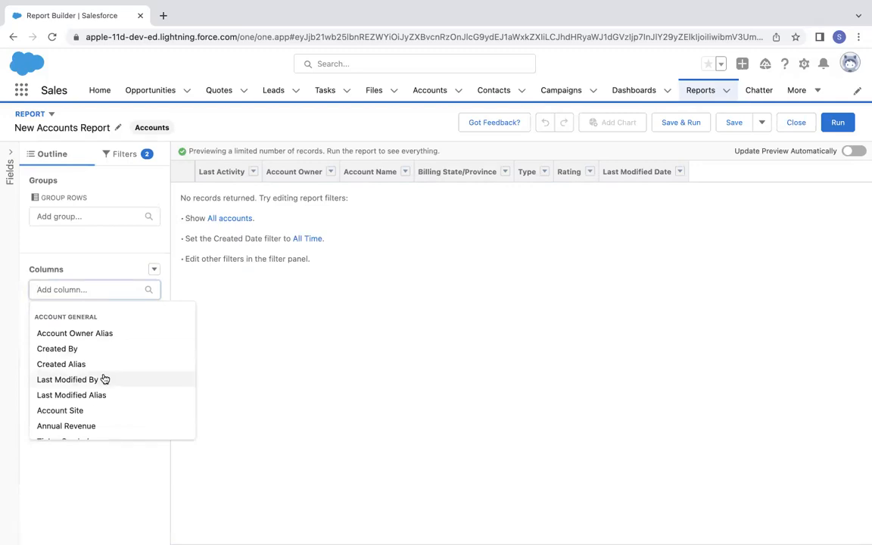
left_click(88, 425)
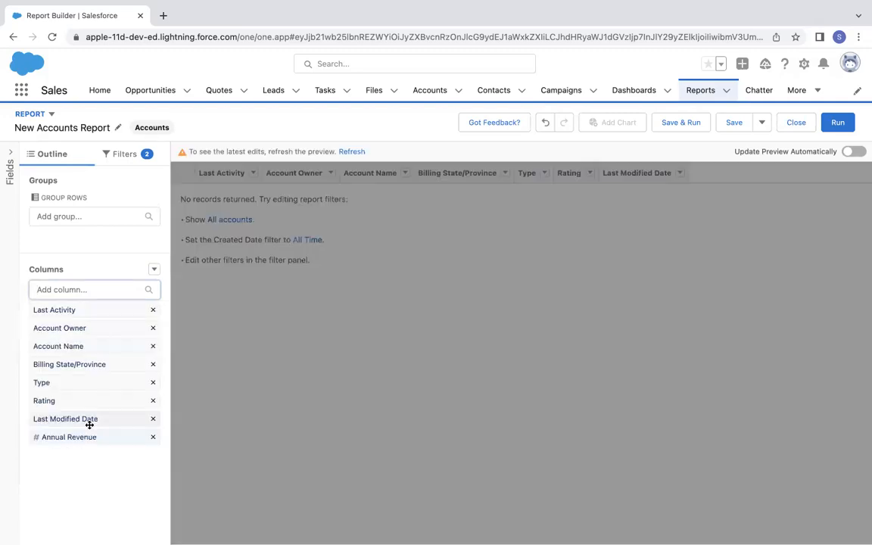
left_click(115, 292)
scroll(113, 418, "down", 1)
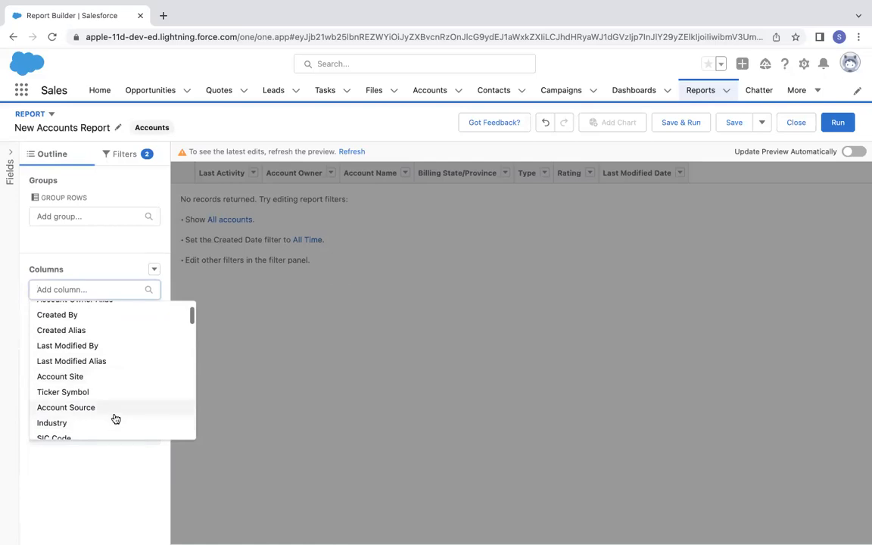
left_click(113, 408)
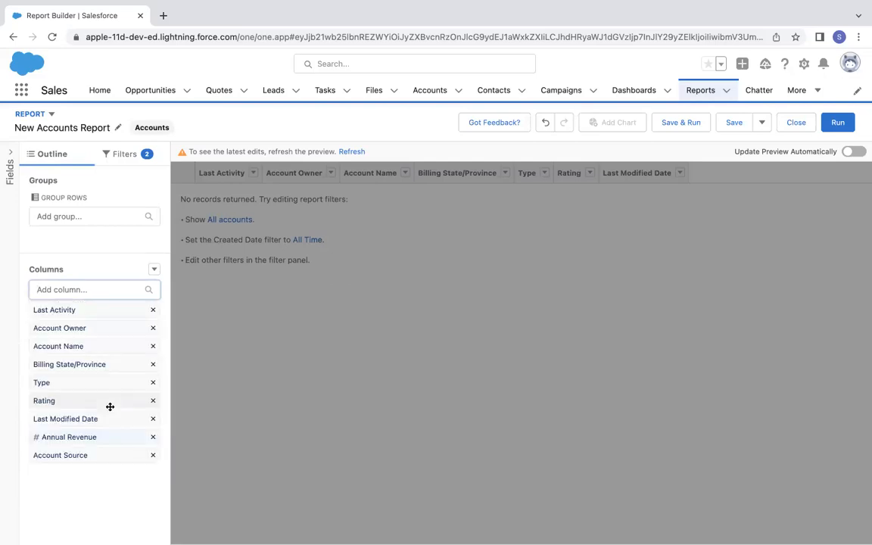
left_click(107, 290)
scroll(91, 383, "down", 3)
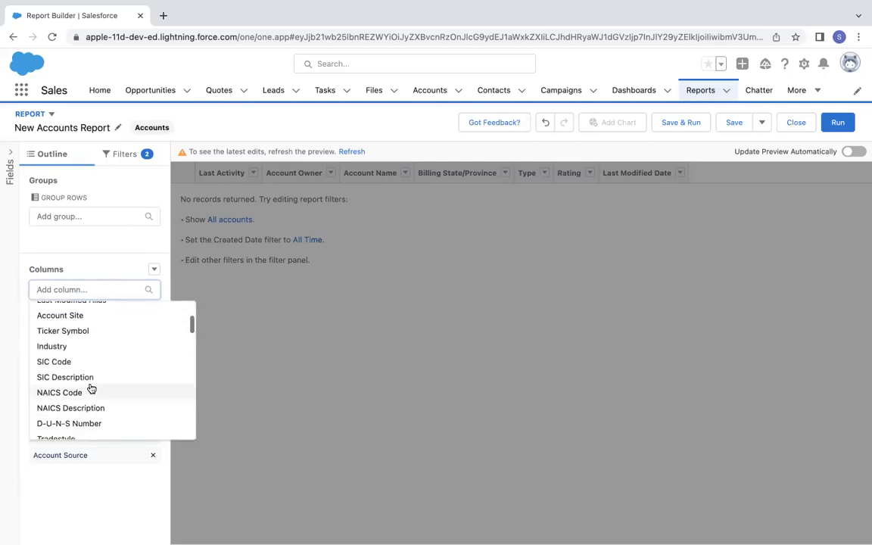
left_click(90, 386)
Find the Industry field among the available columns and add it to the report.
left_click(105, 290)
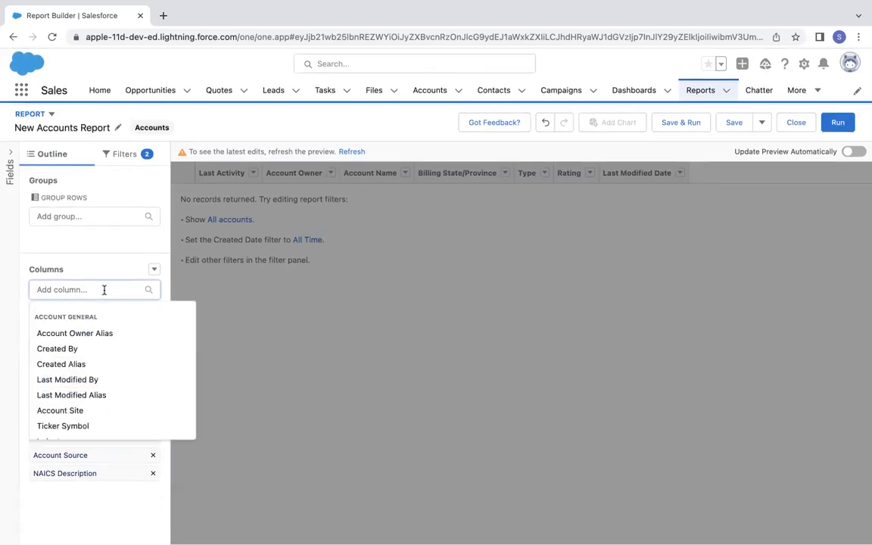
scroll(98, 387, "down", 5)
scroll(99, 390, "down", 3)
scroll(99, 390, "up", 1)
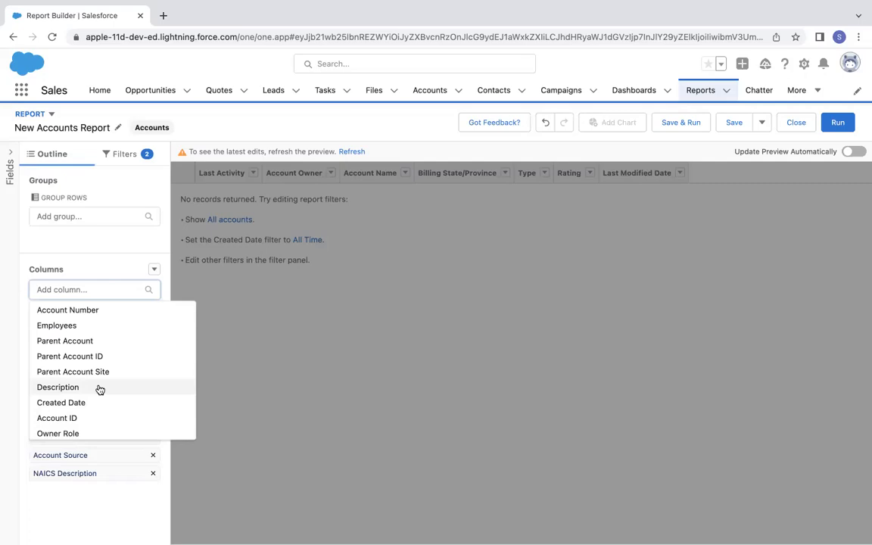
scroll(100, 389, "down", 1)
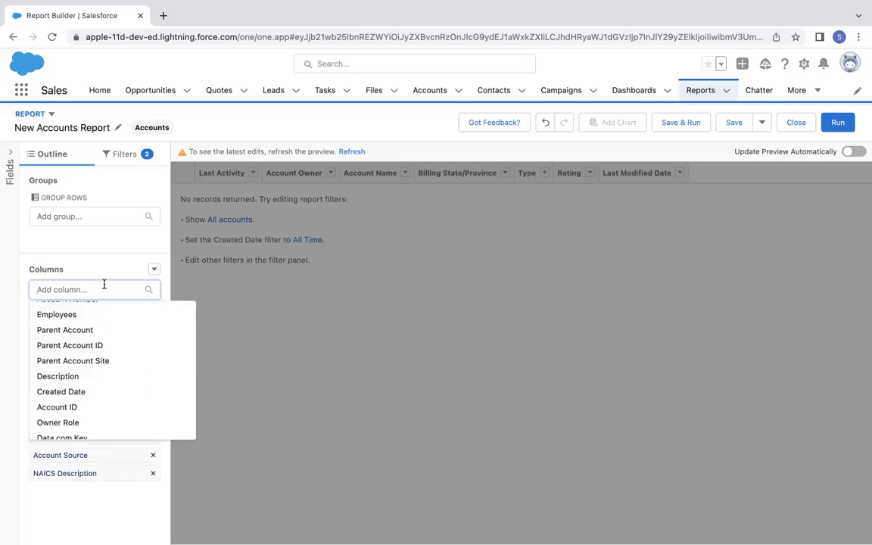
type("in")
left_click(88, 334)
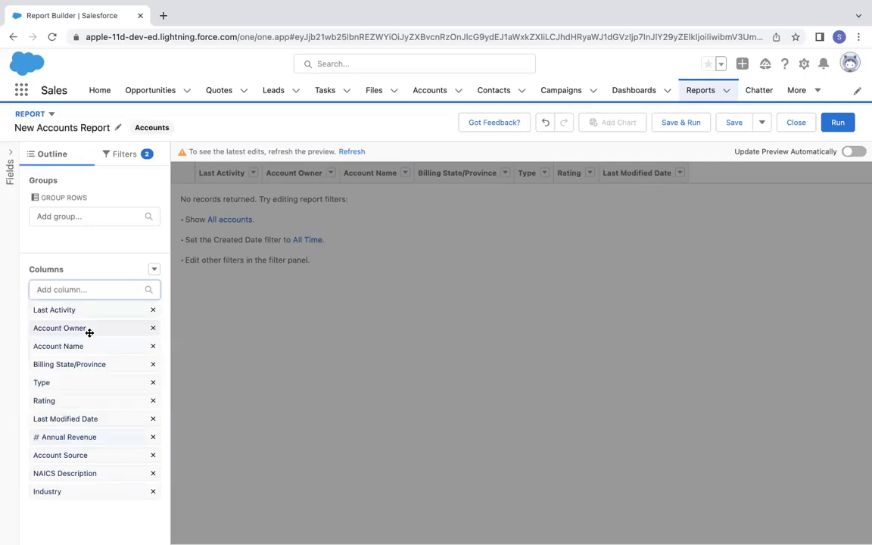
Add the Employees column to the report and refresh the preview.
left_click(85, 291)
type("en")
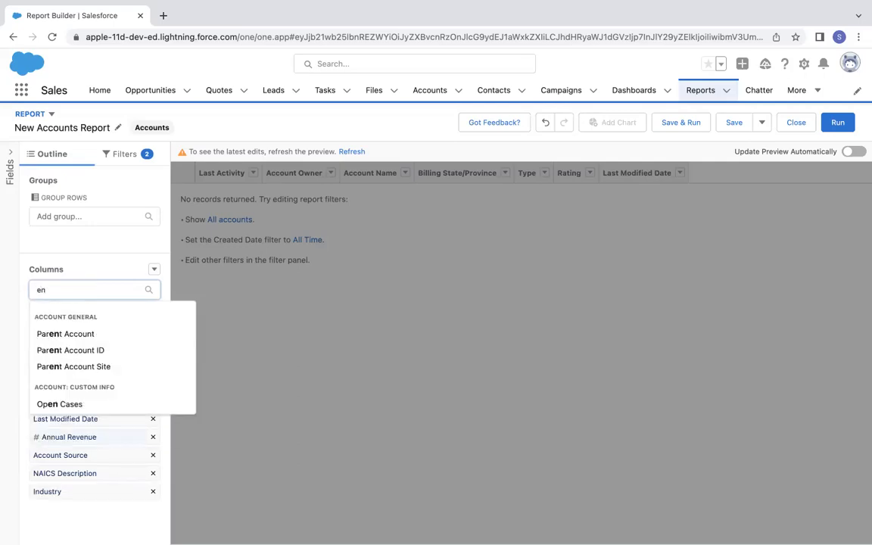
key("BackSpace")
type("m")
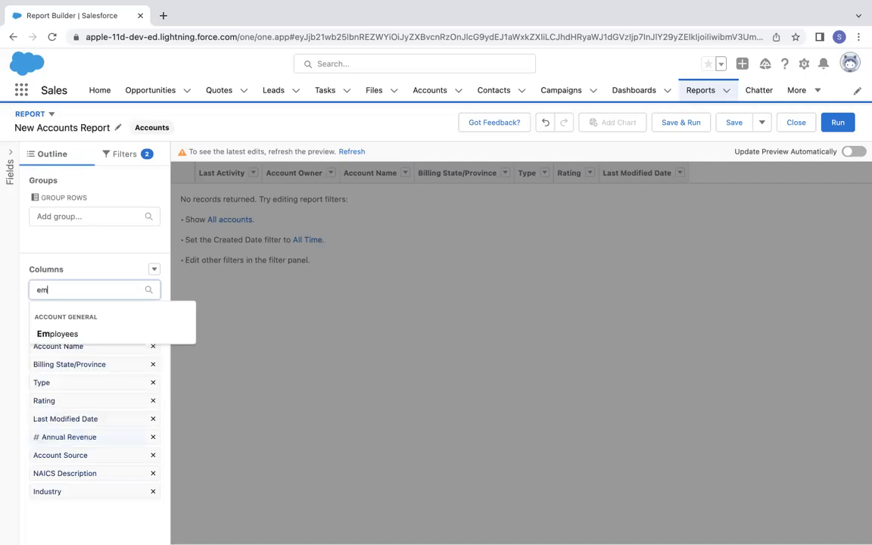
left_click(56, 335)
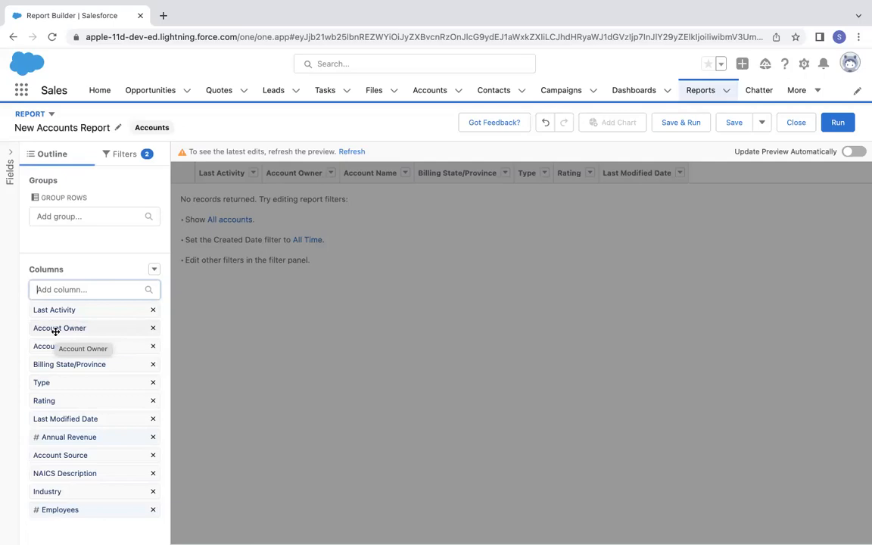
left_click(352, 152)
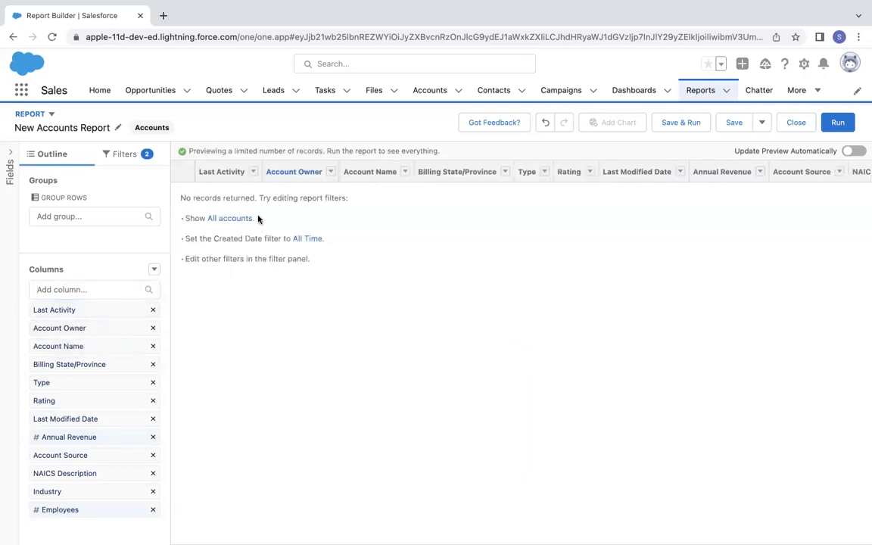
Set the Show Me filter of the report to All accounts.
left_click(153, 270)
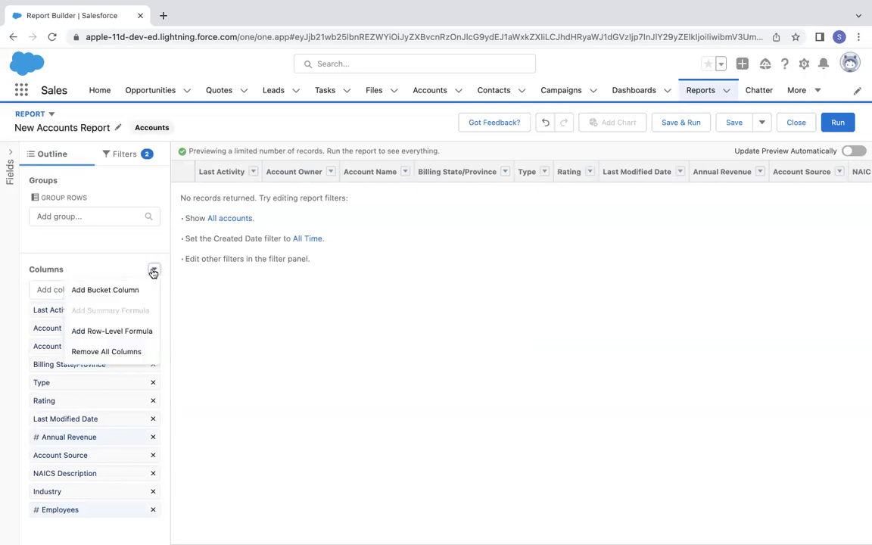
left_click(140, 156)
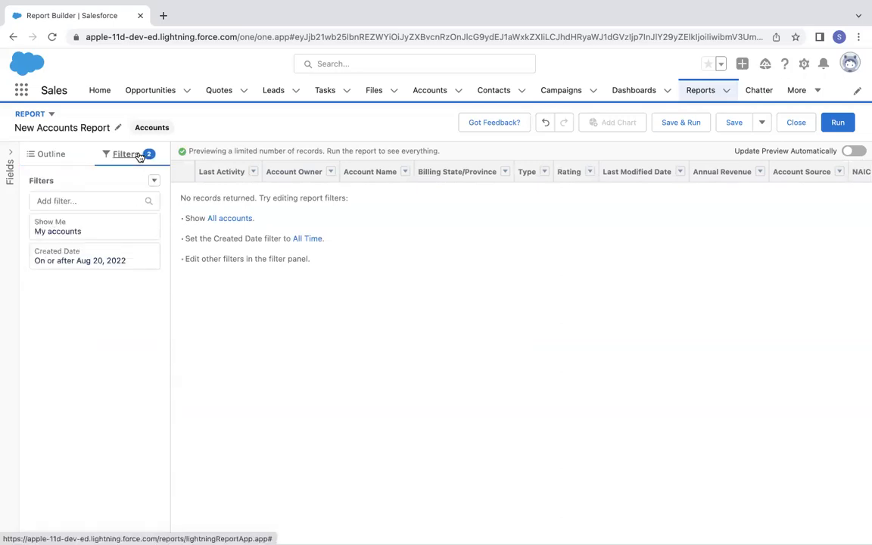
left_click(101, 229)
left_click(261, 237)
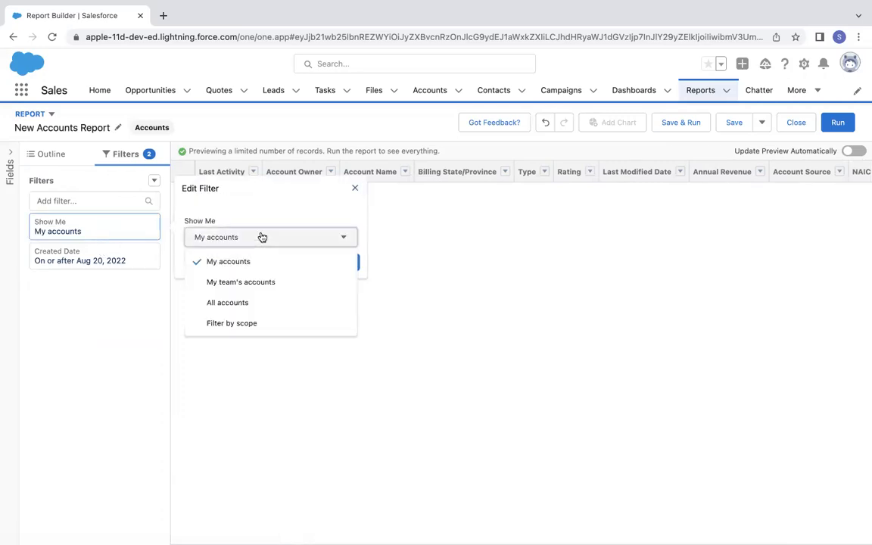
left_click(234, 302)
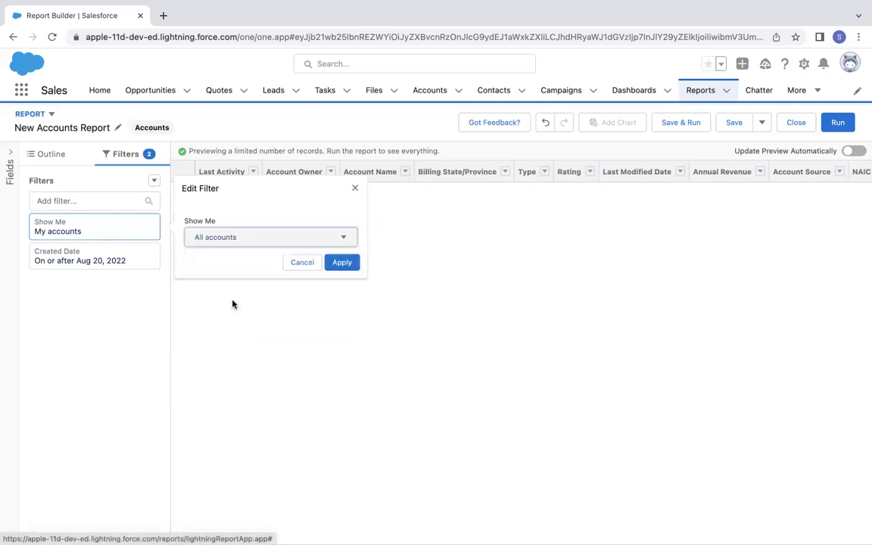
left_click(347, 263)
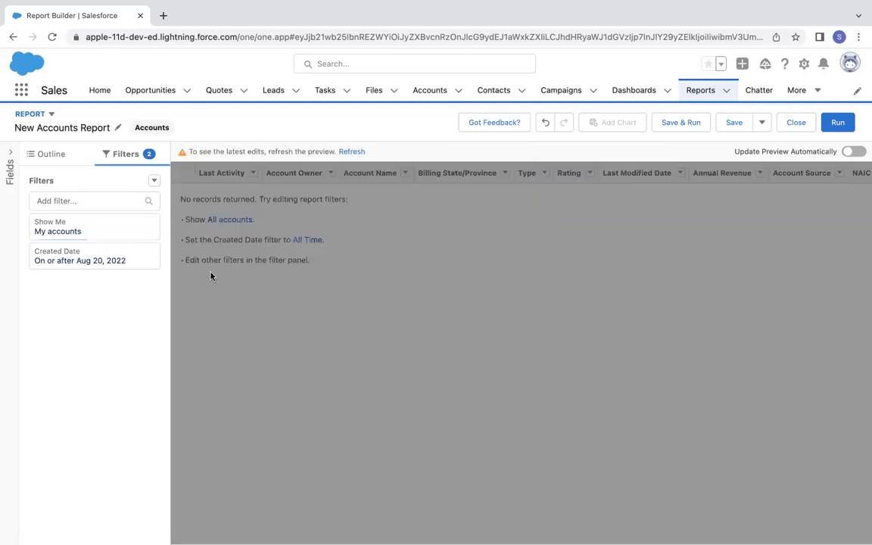
Set the Created Date filter's range to All Time and return to the report outline.
left_click(112, 257)
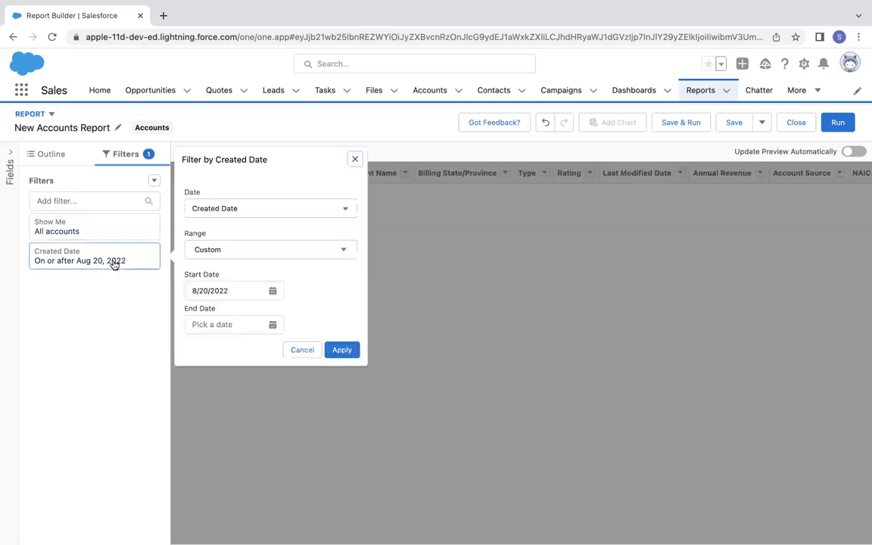
left_click(252, 250)
left_click(243, 274)
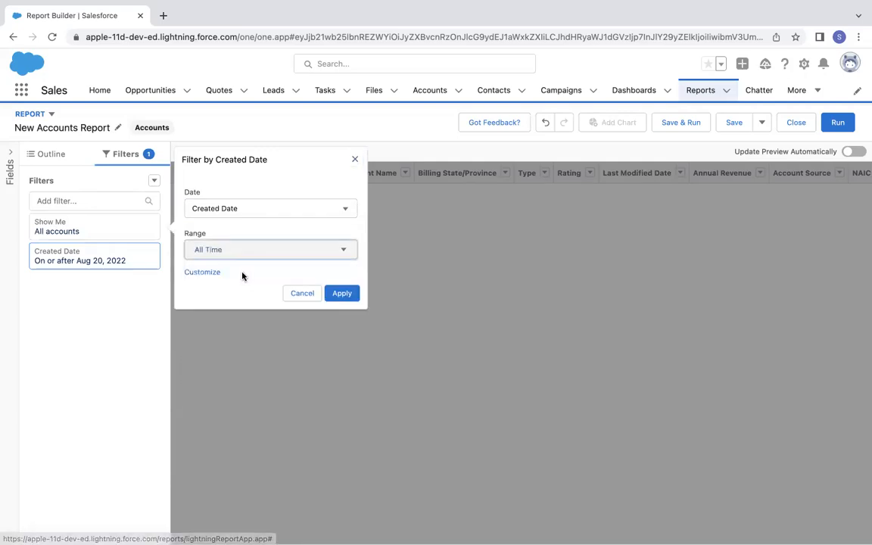
left_click(347, 296)
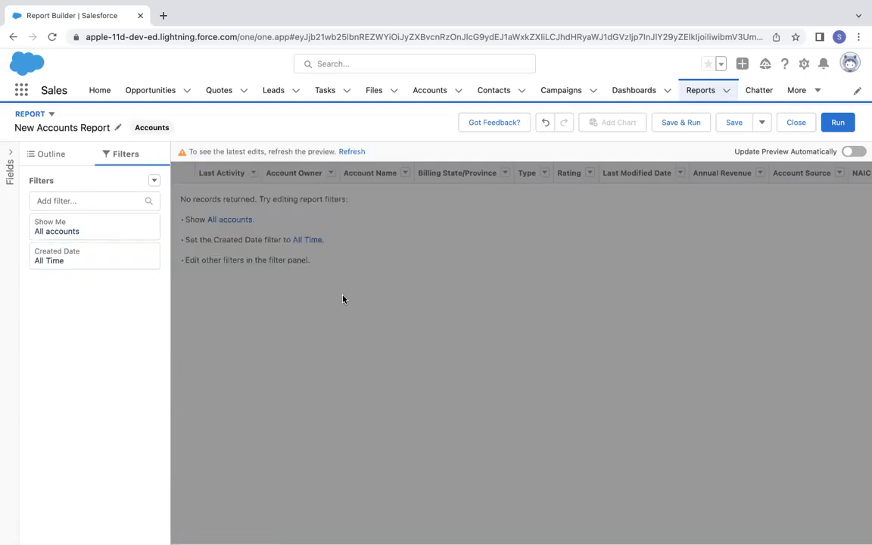
left_click(48, 153)
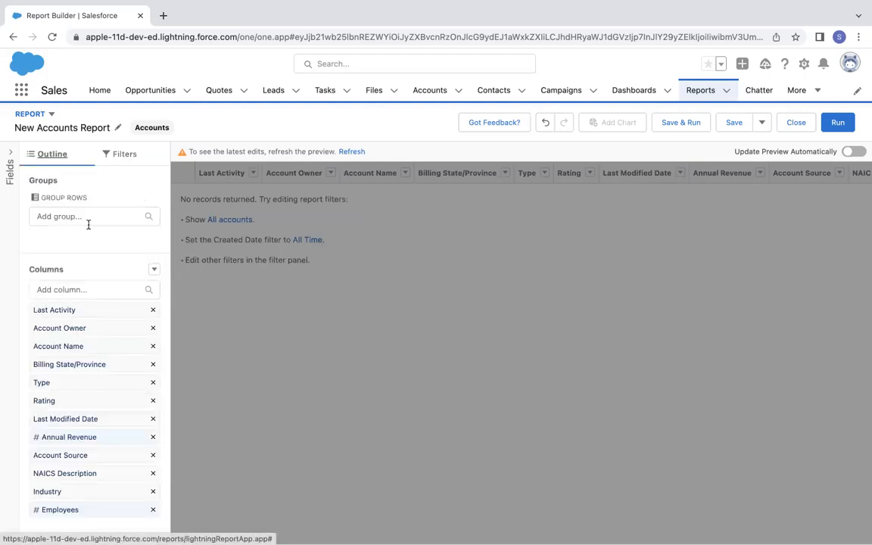
Start a bucket column on the Employees field named Company Name, with the first range's upper limit at 1000.
left_click(154, 269)
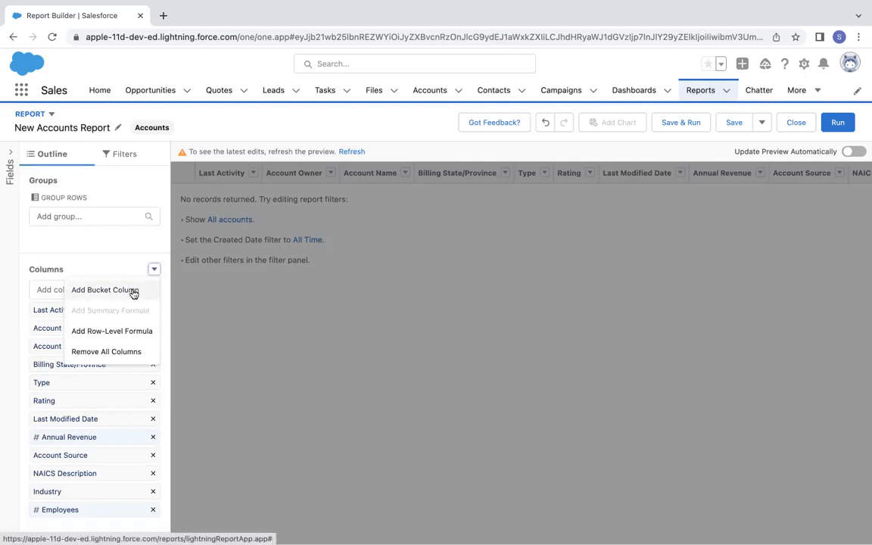
left_click(133, 294)
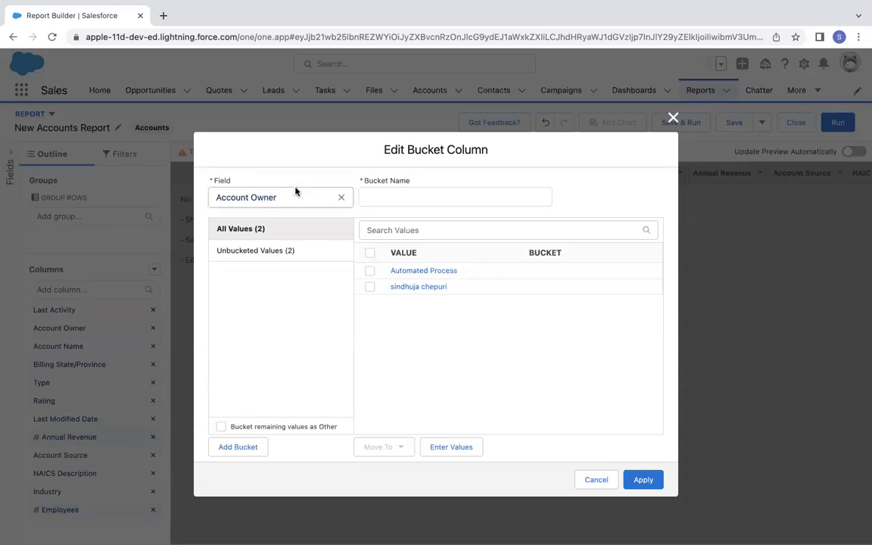
left_click(342, 197)
type("emp")
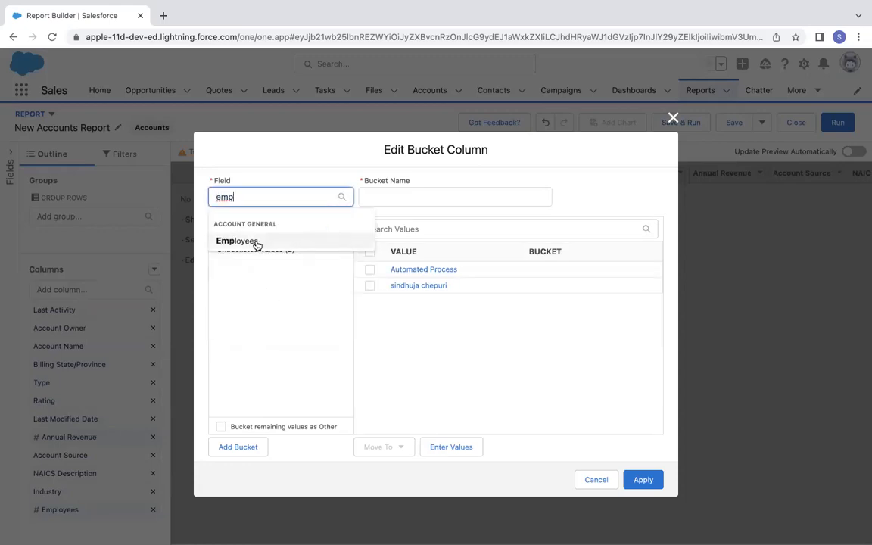
left_click(257, 242)
left_click(401, 195)
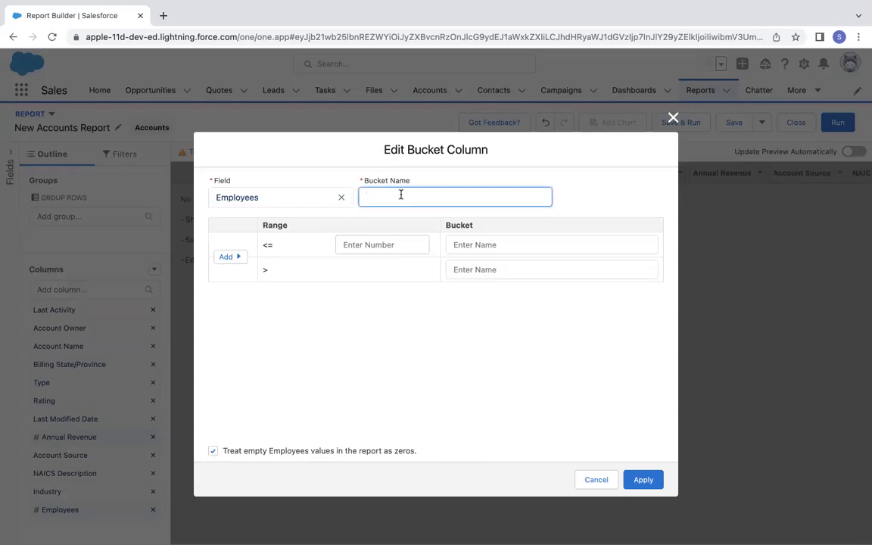
type("Company Name")
left_click(360, 242)
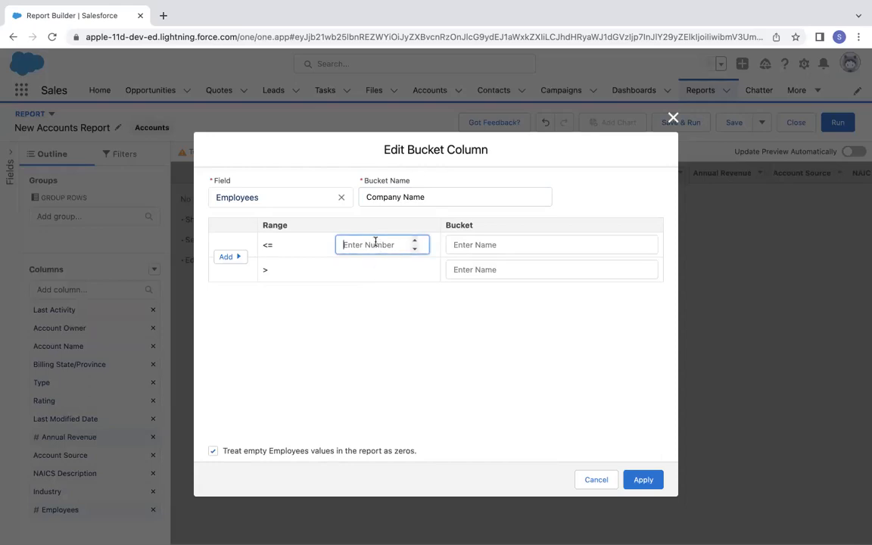
type("1000")
Rename the bucket column Company Type and name the range up to 1000 "start up".
left_click(428, 197)
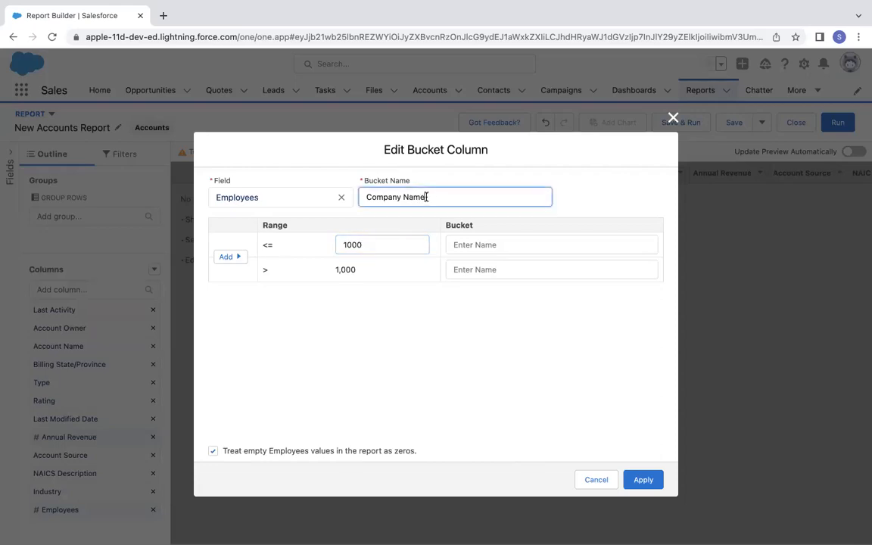
key("BackSpace")
key("BackSpace")
type("Type")
left_click(466, 244)
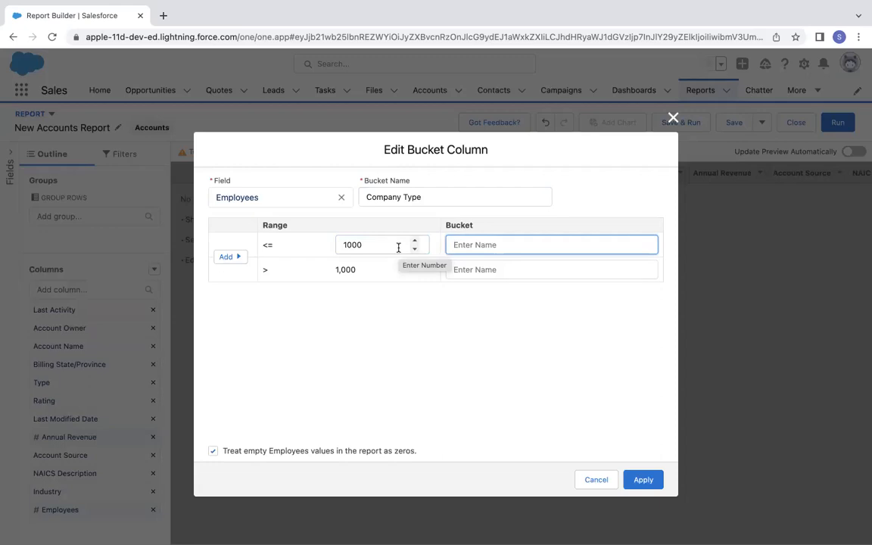
type("start up")
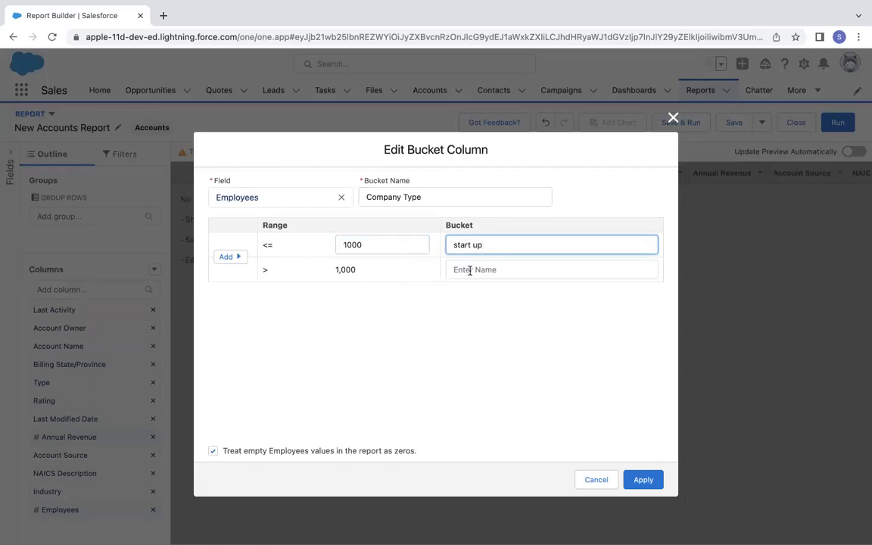
Add a second bucket range with an upper limit of 10000 and name it "Mid level".
left_click(232, 256)
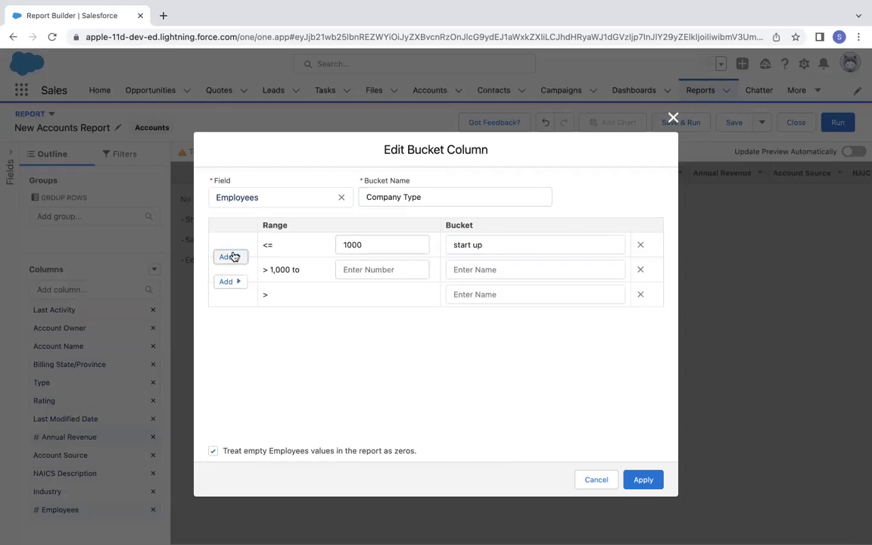
left_click(369, 270)
type("10000")
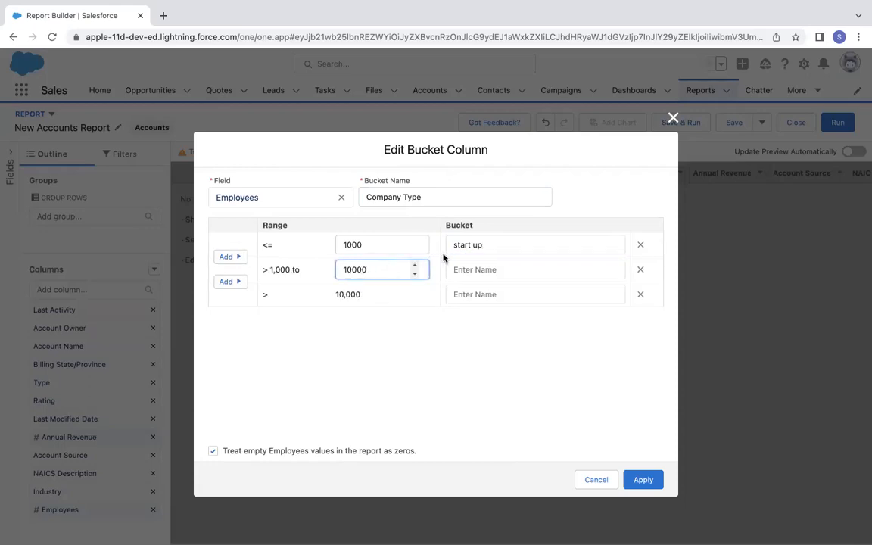
left_click(460, 267)
type("M")
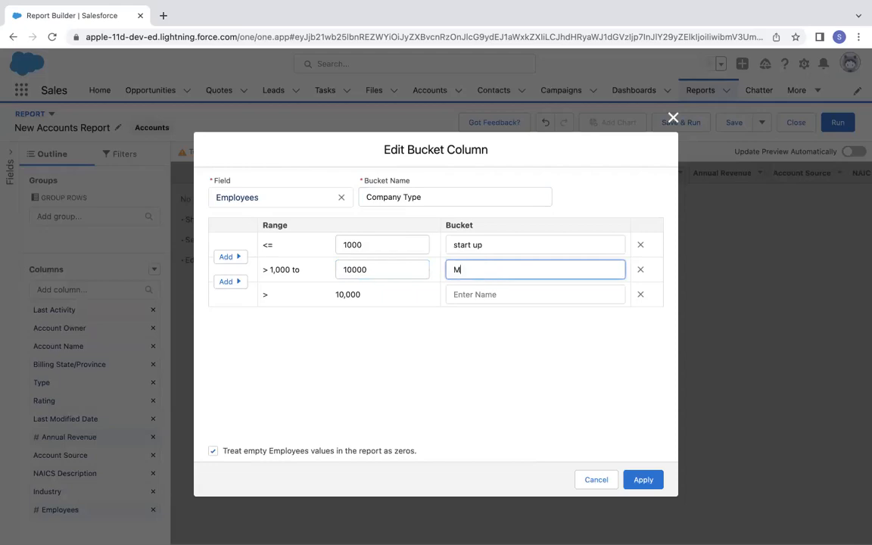
type("id level")
Name the bucket range above 10,000 and apply the Company Type bucket column to the report.
left_click(476, 295)
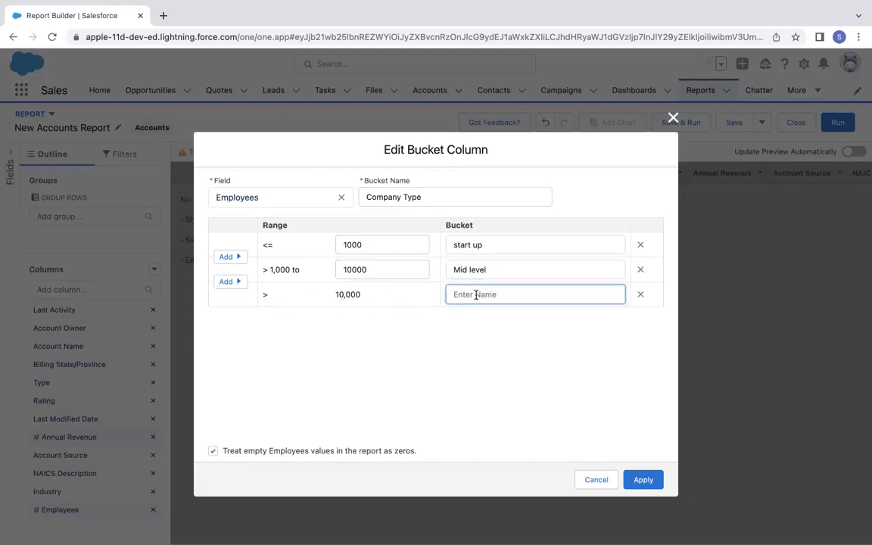
type("BID")
type("g")
left_click(645, 479)
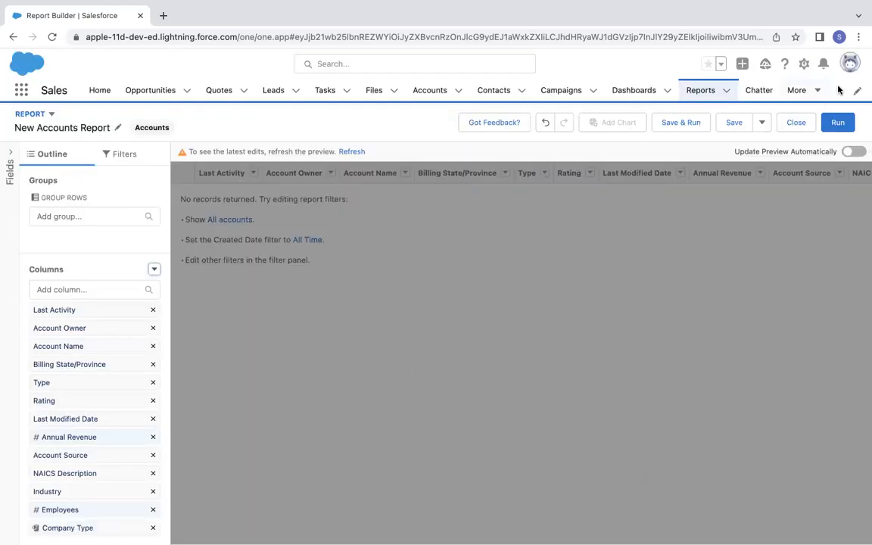
Run the Accounts report and sort its rows by Employees in ascending order to check the Company Type values.
left_click(838, 123)
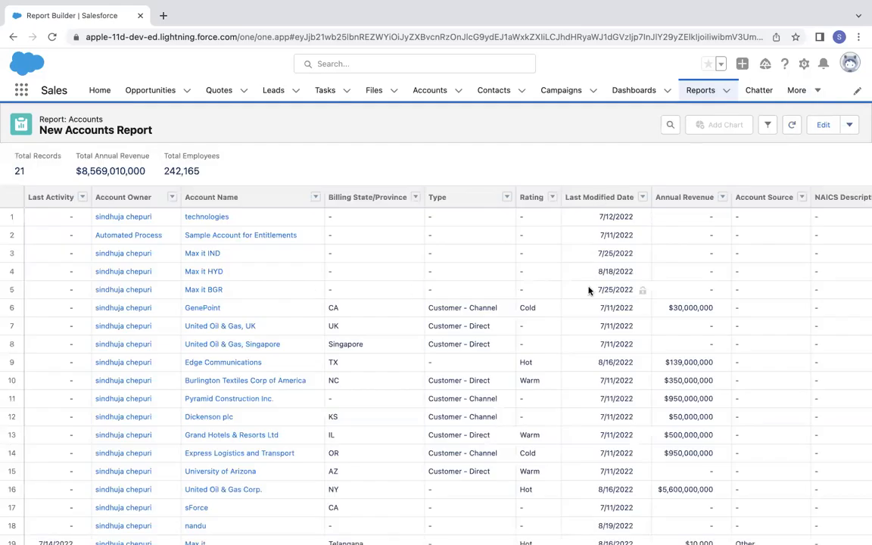
scroll(590, 290, "right", 3)
scroll(589, 290, "right", 3)
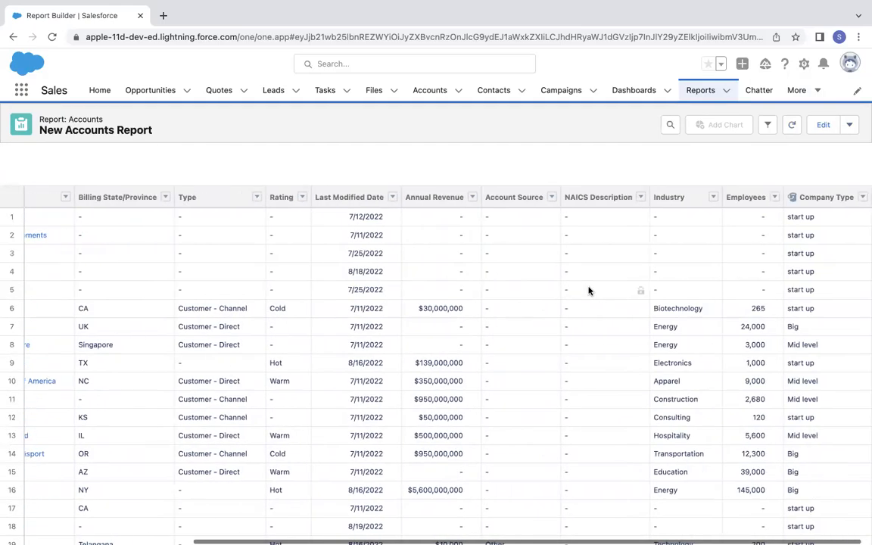
left_click(776, 198)
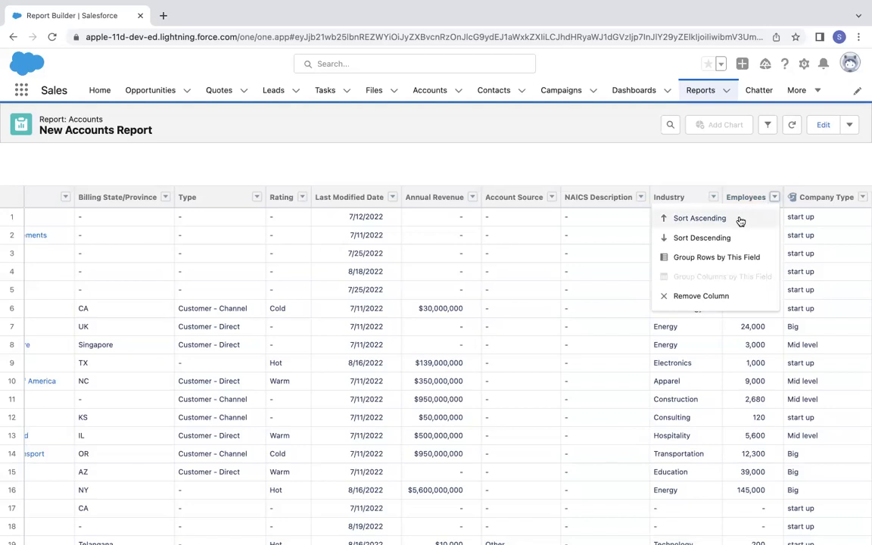
left_click(740, 220)
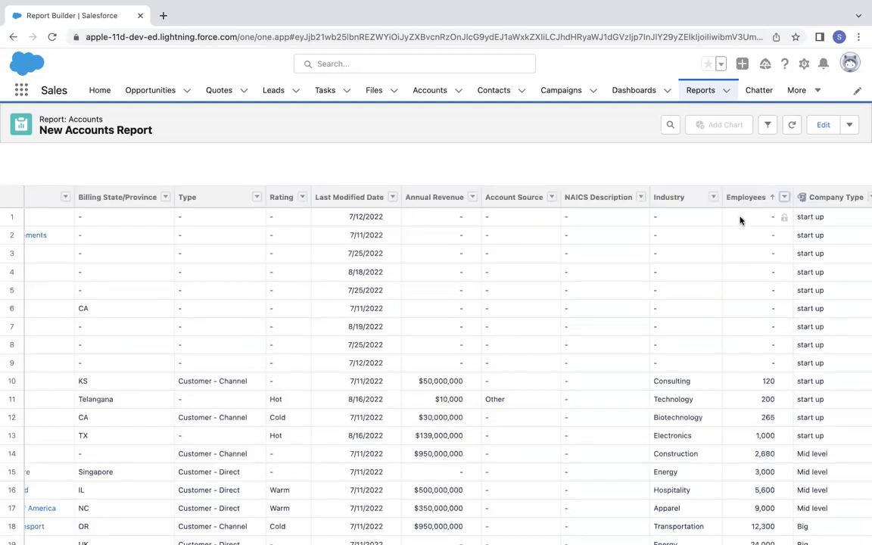
scroll(742, 223, "right", 1)
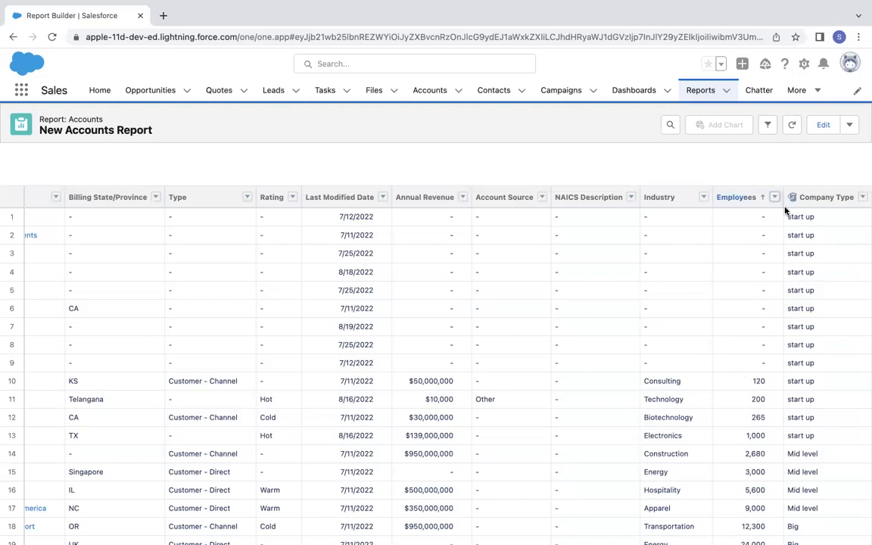
scroll(813, 379, "down", 2)
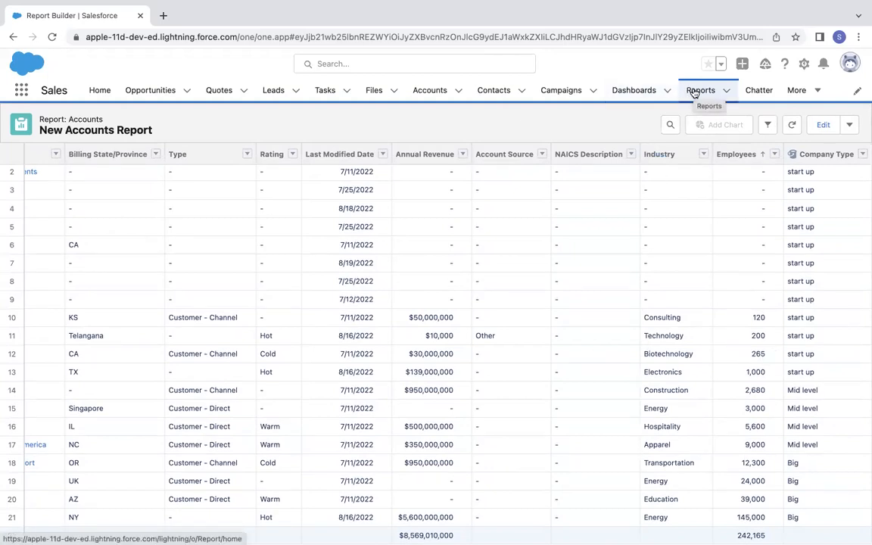
Open the Sales Information dashboard from the recent dashboards in edit mode.
left_click(643, 95)
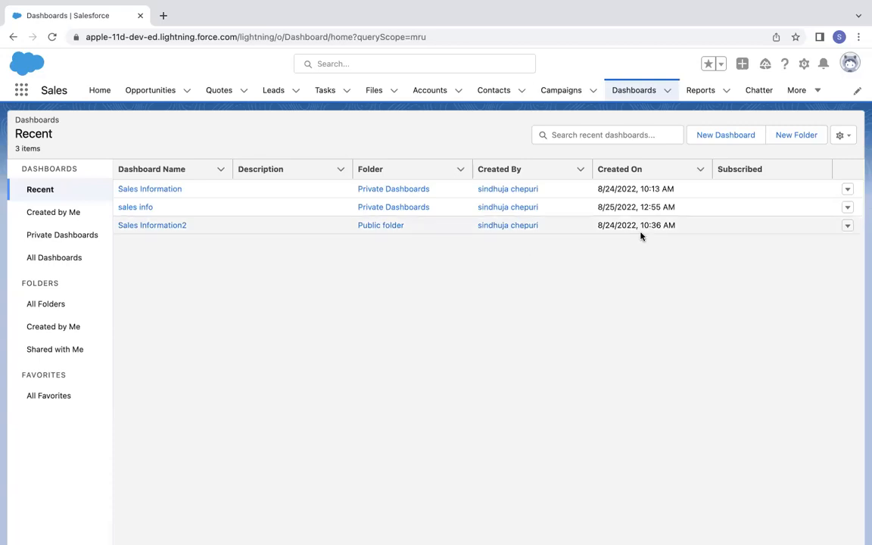
left_click(167, 189)
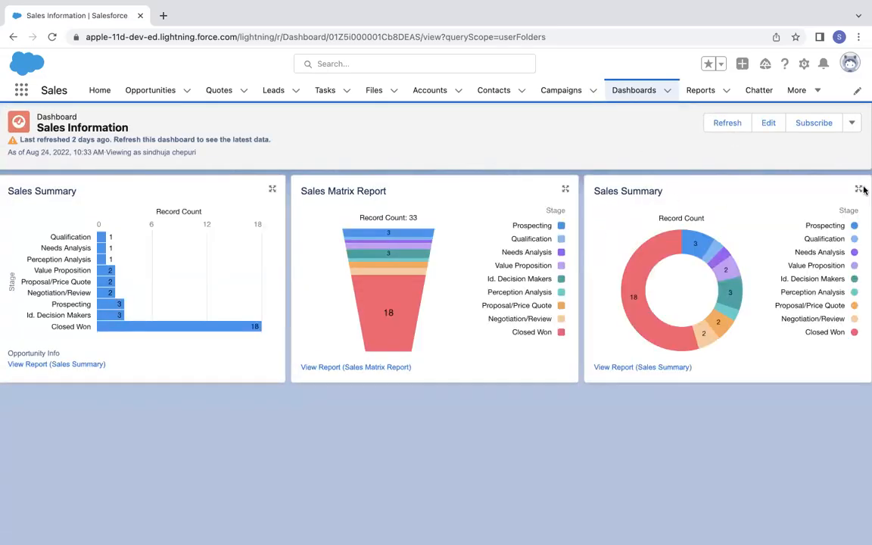
left_click(768, 123)
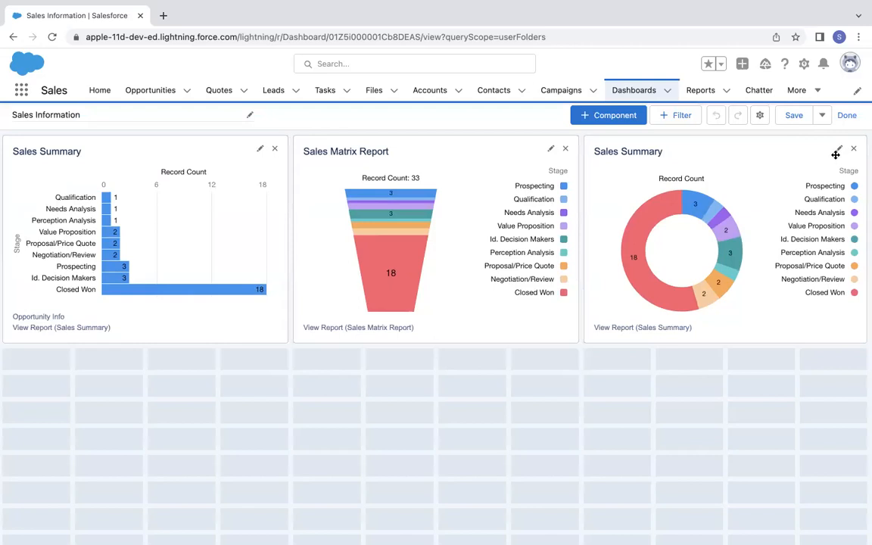
Preview the donut Sales Summary component as horizontal bar, vertical bar, donut and funnel charts, and discard the changes.
left_click(839, 149)
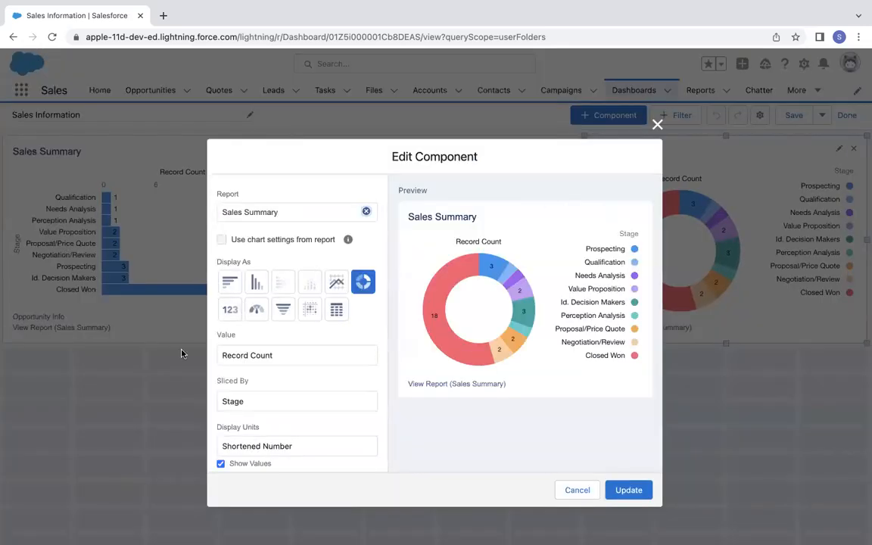
scroll(269, 287, "down", 2)
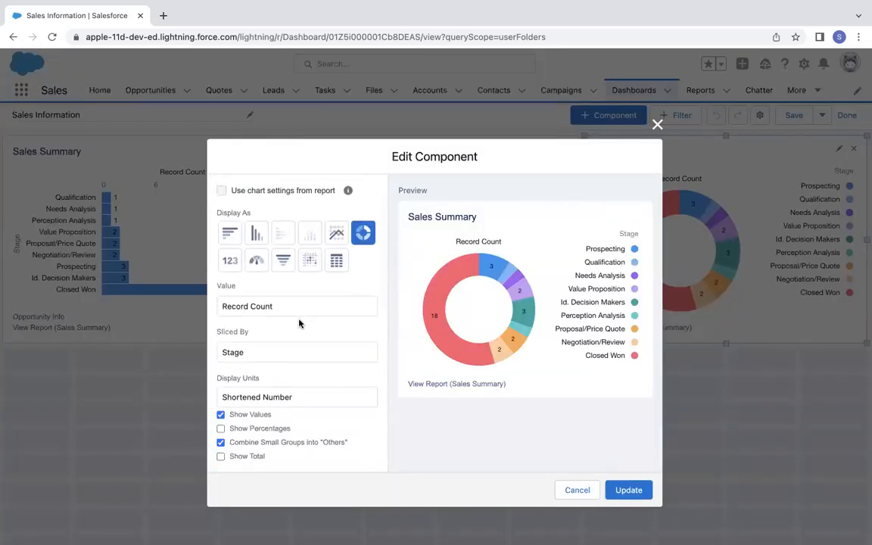
left_click(230, 235)
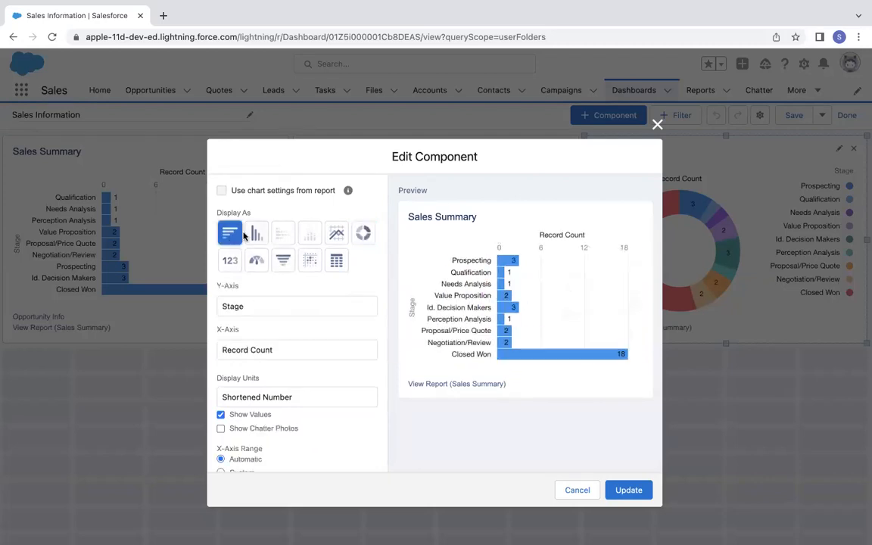
left_click(256, 233)
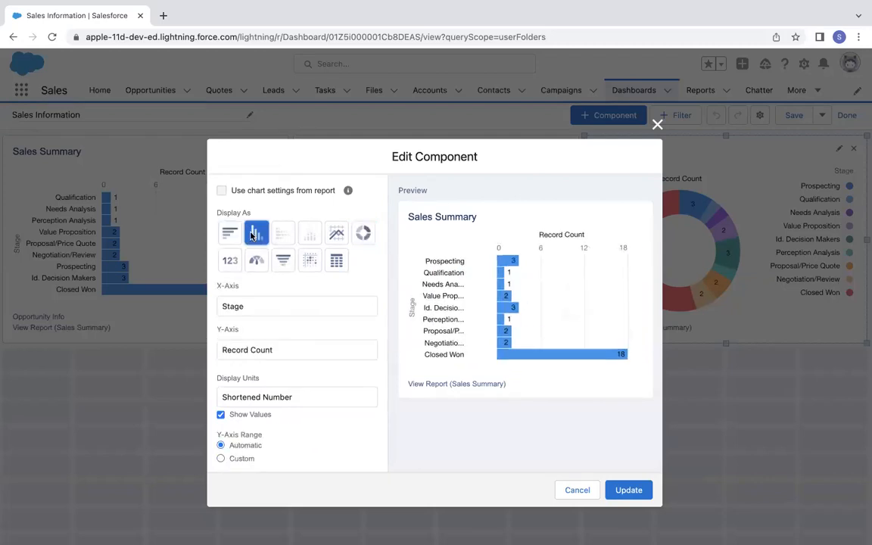
left_click(363, 233)
left_click(284, 261)
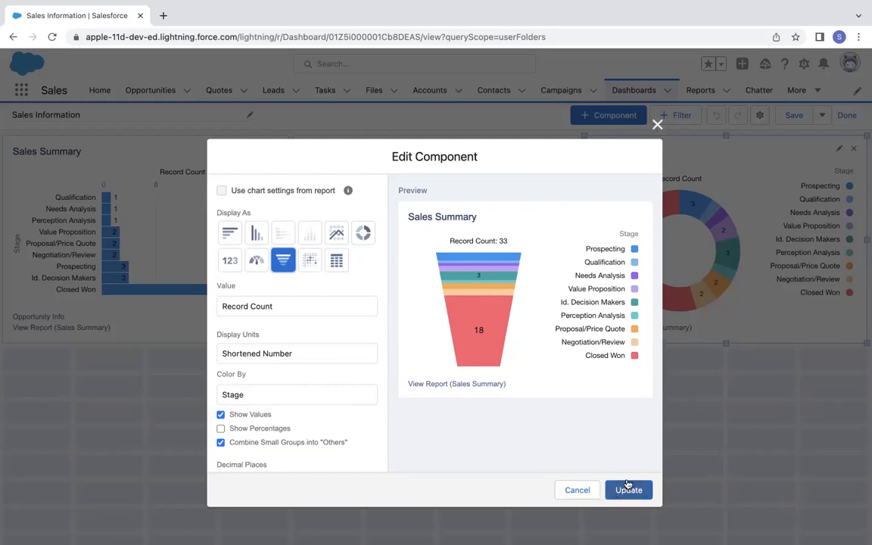
left_click(657, 124)
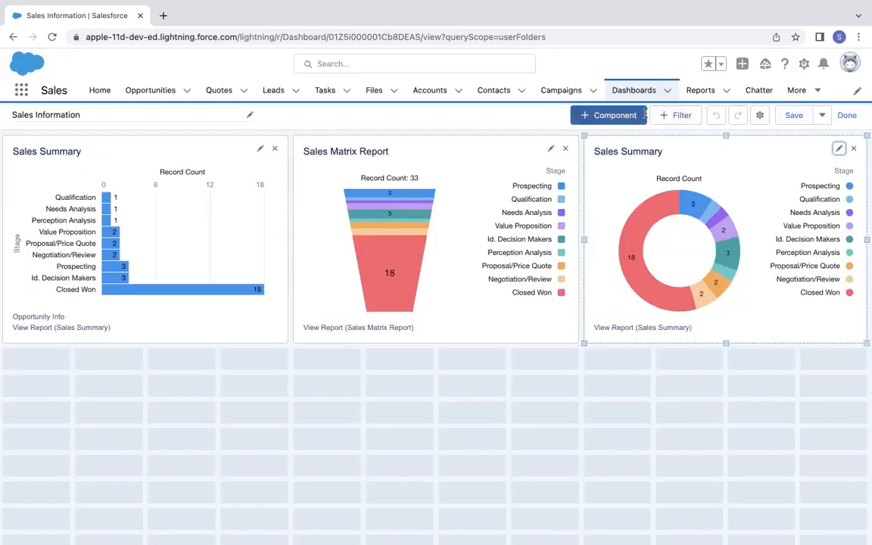
Switch to the Reports and Dashbords presentation in PowerPoint and show slide 6 on bucket fields and dashboards.
mouse_move(98, 7)
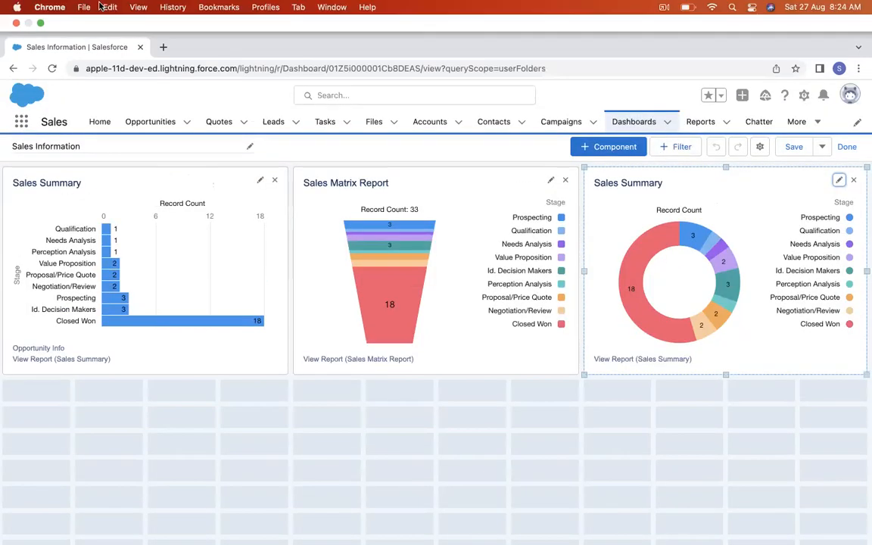
left_click(40, 24)
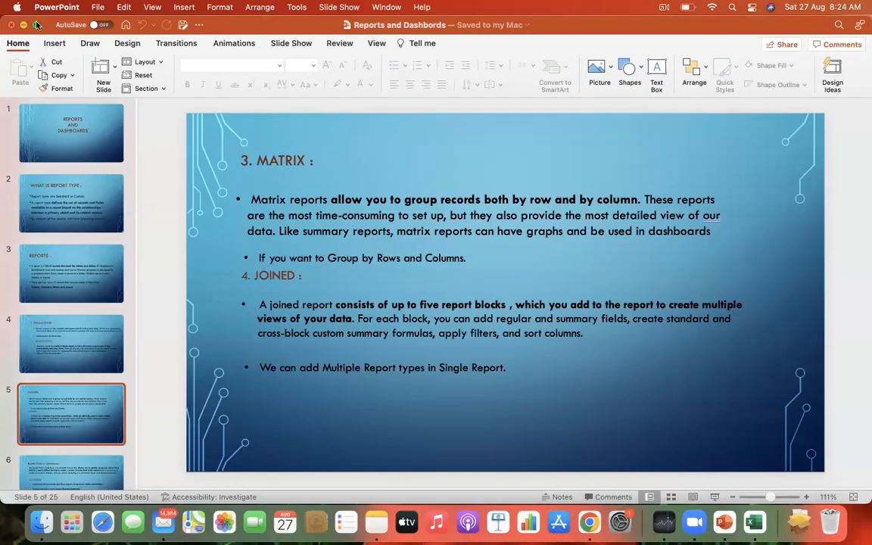
left_click(37, 25)
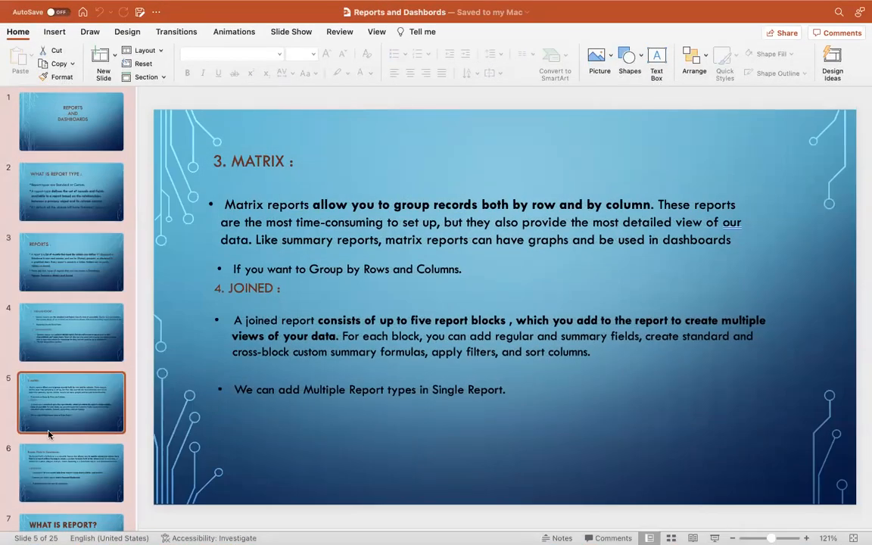
scroll(47, 471, "down", 2)
left_click(53, 402)
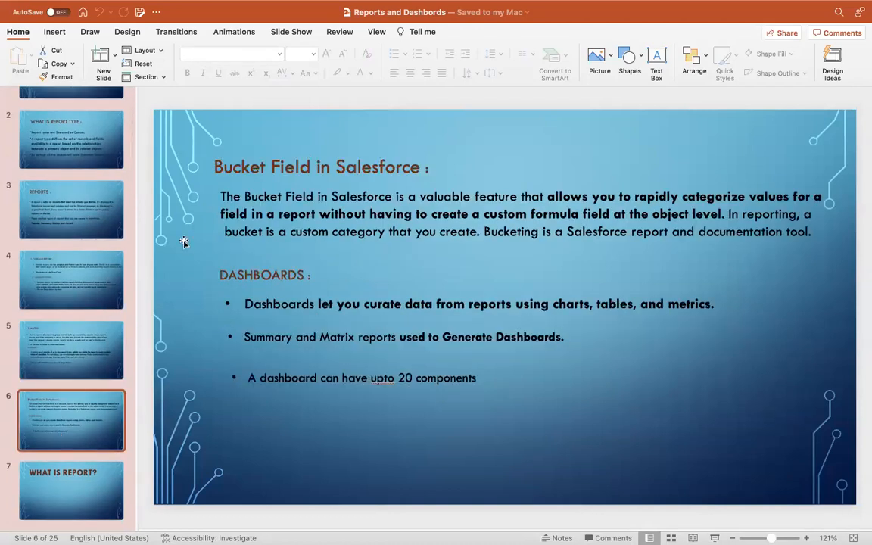